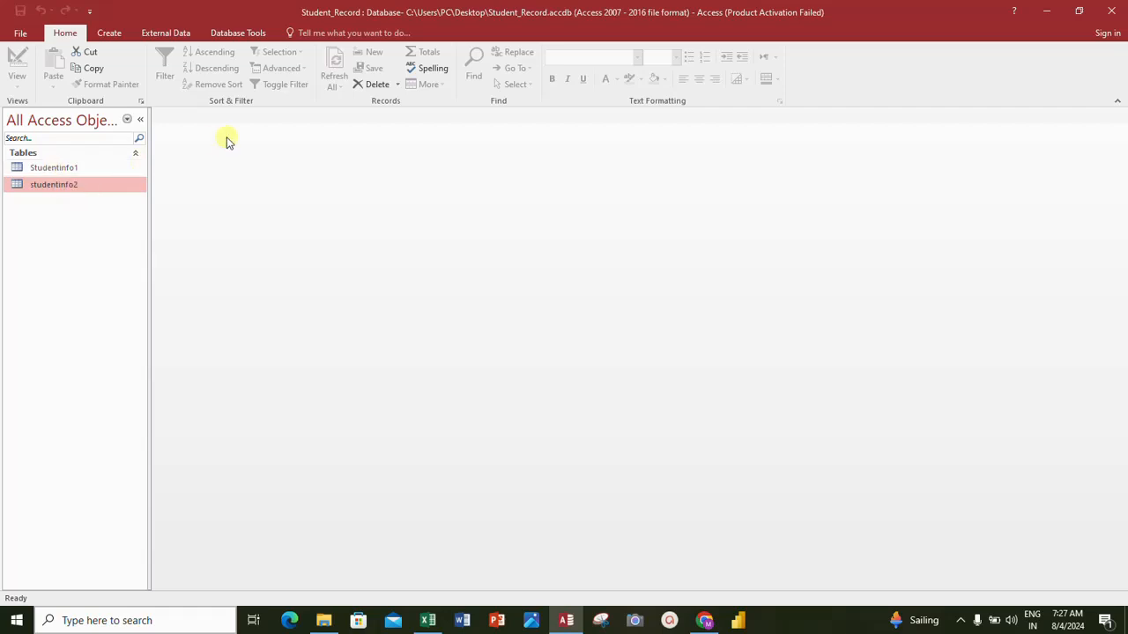
- Open the Studentinfo1 table in Datasheet view
left_click(64, 168)
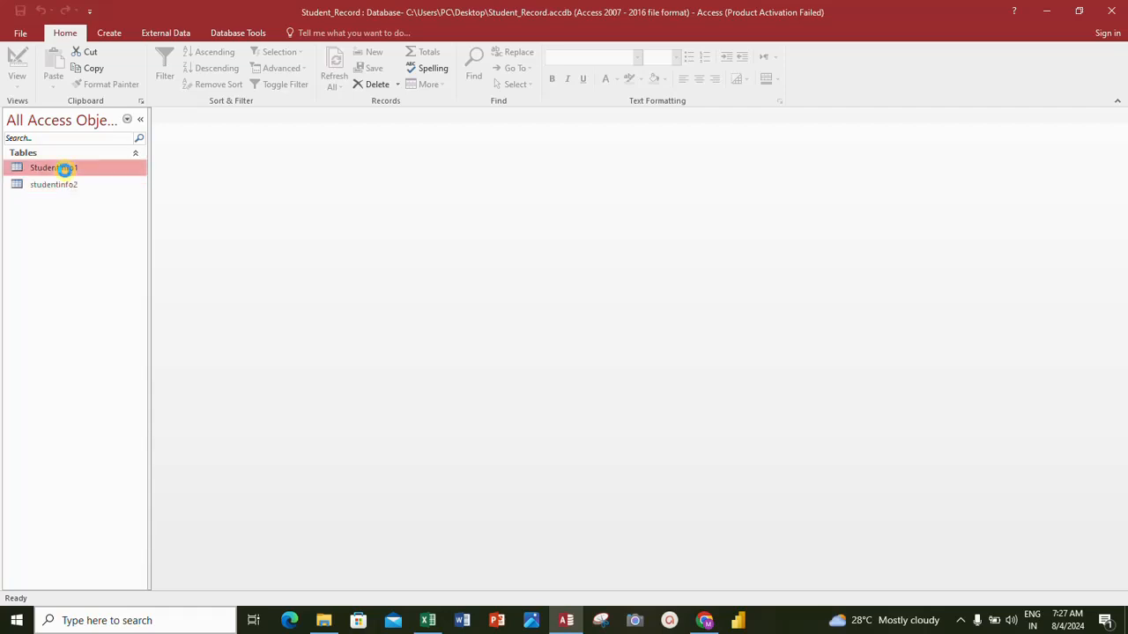
double_click(64, 168)
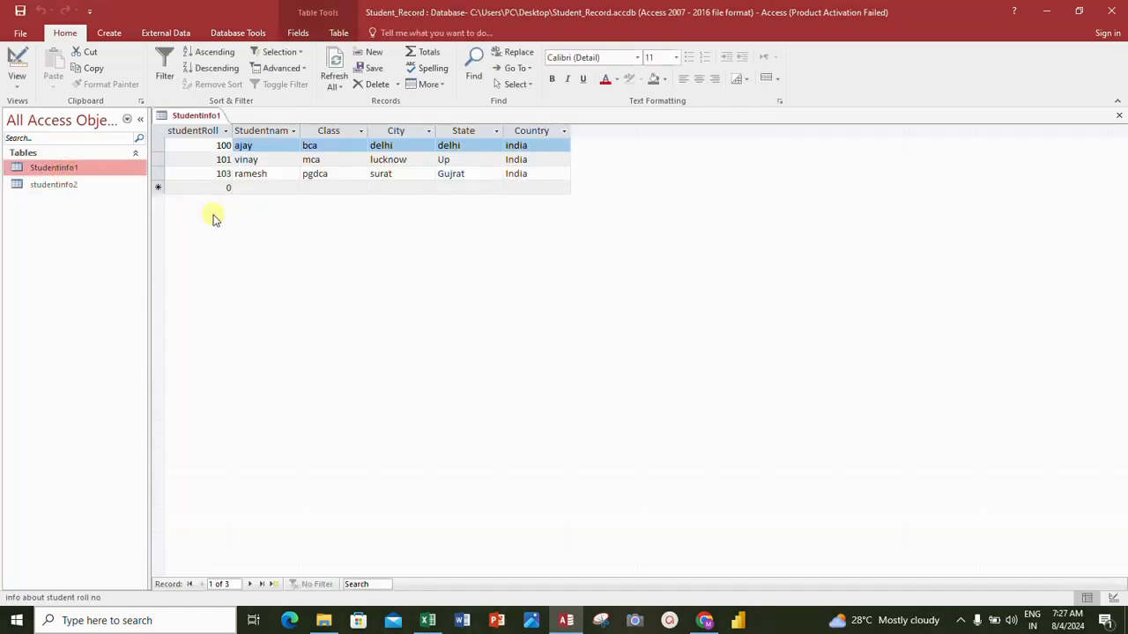
left_click(359, 366)
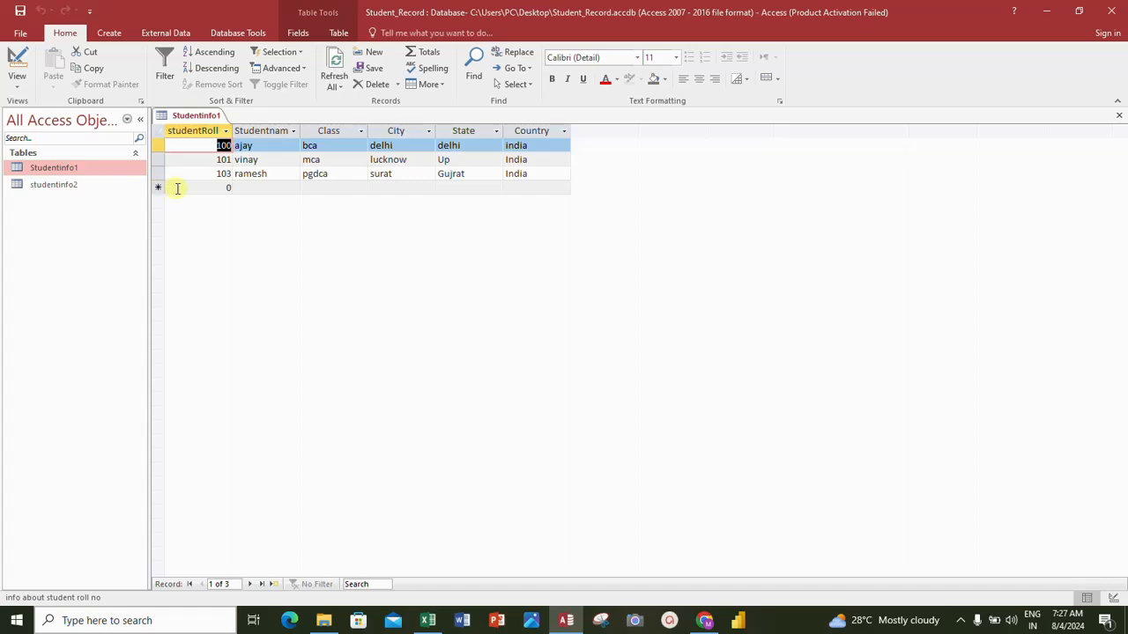
- Start a new record below the existing ones with roll number 104 and enter the student's name
left_click(223, 187)
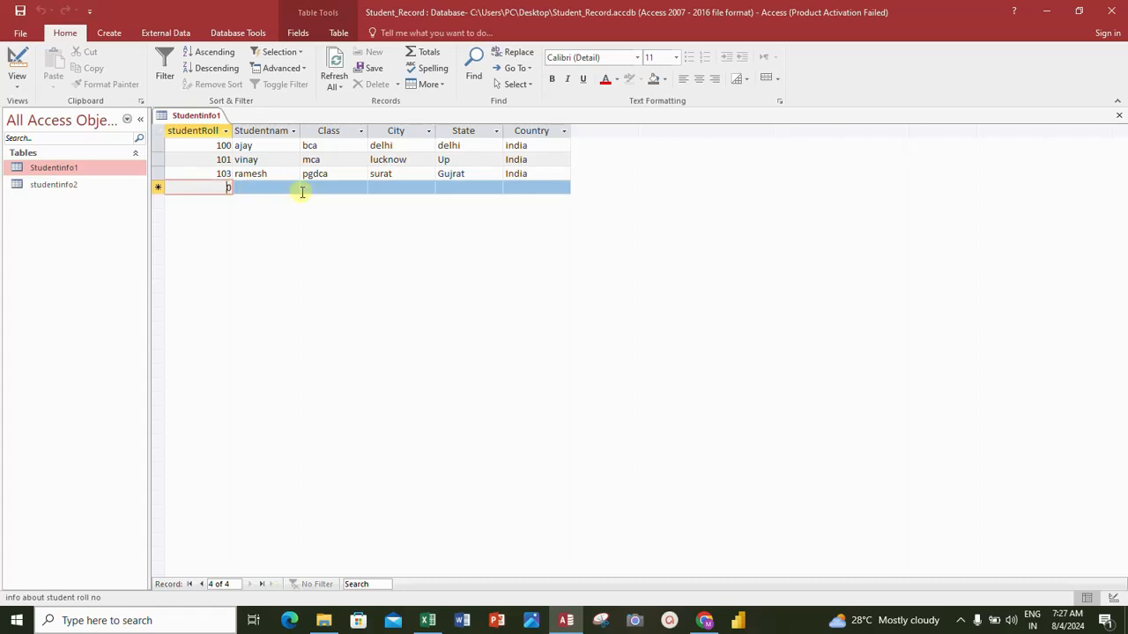
type("10")
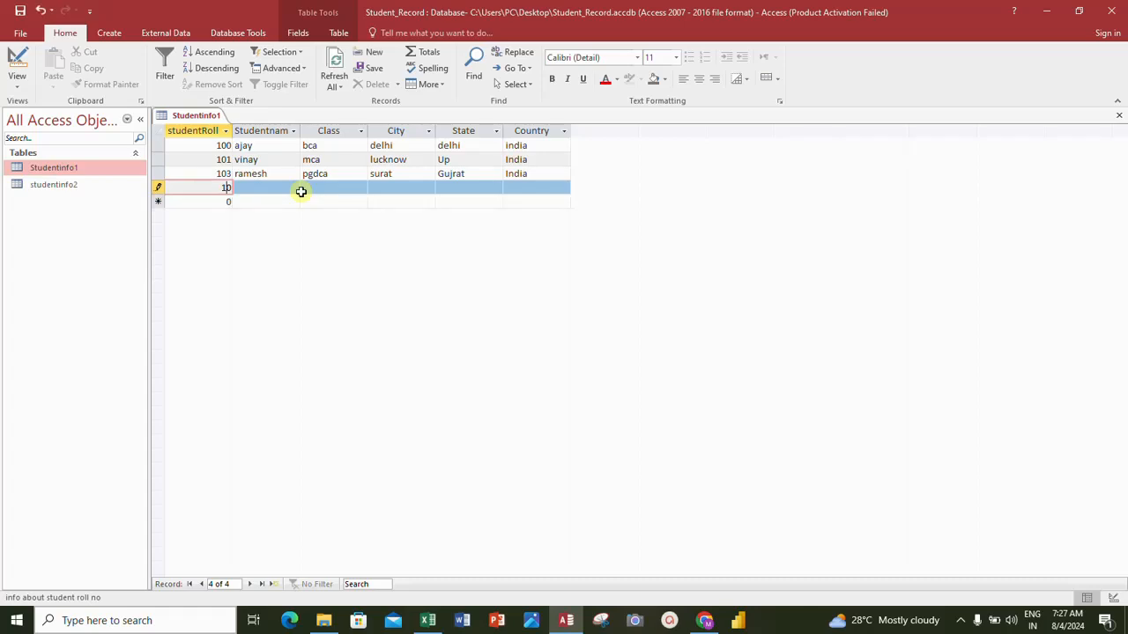
type("4")
key("Tab")
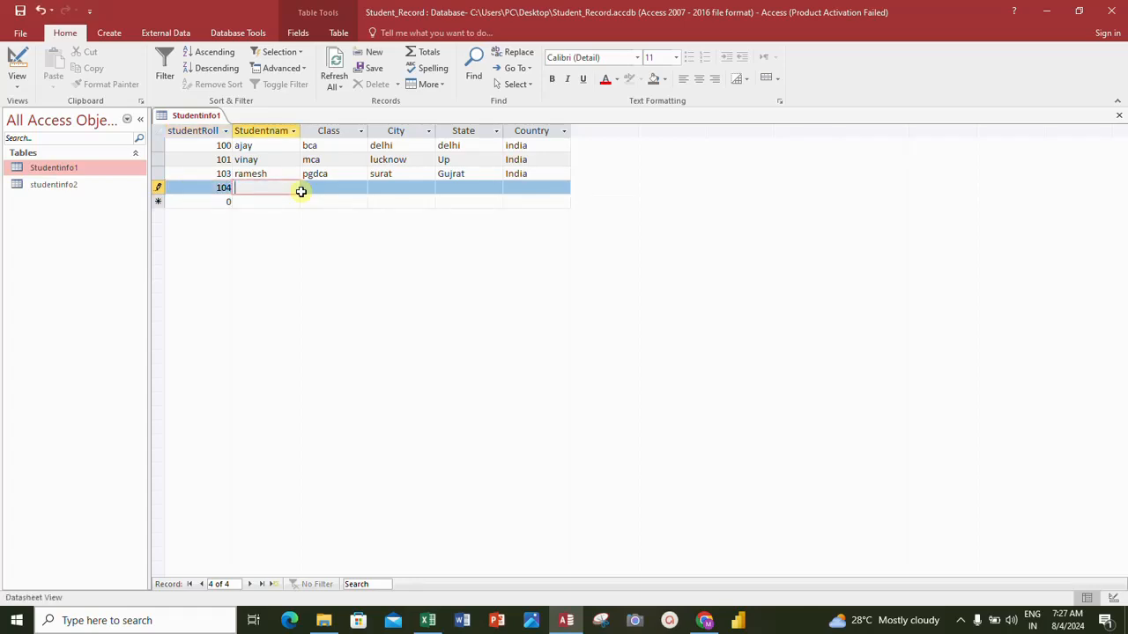
type("nimesh")
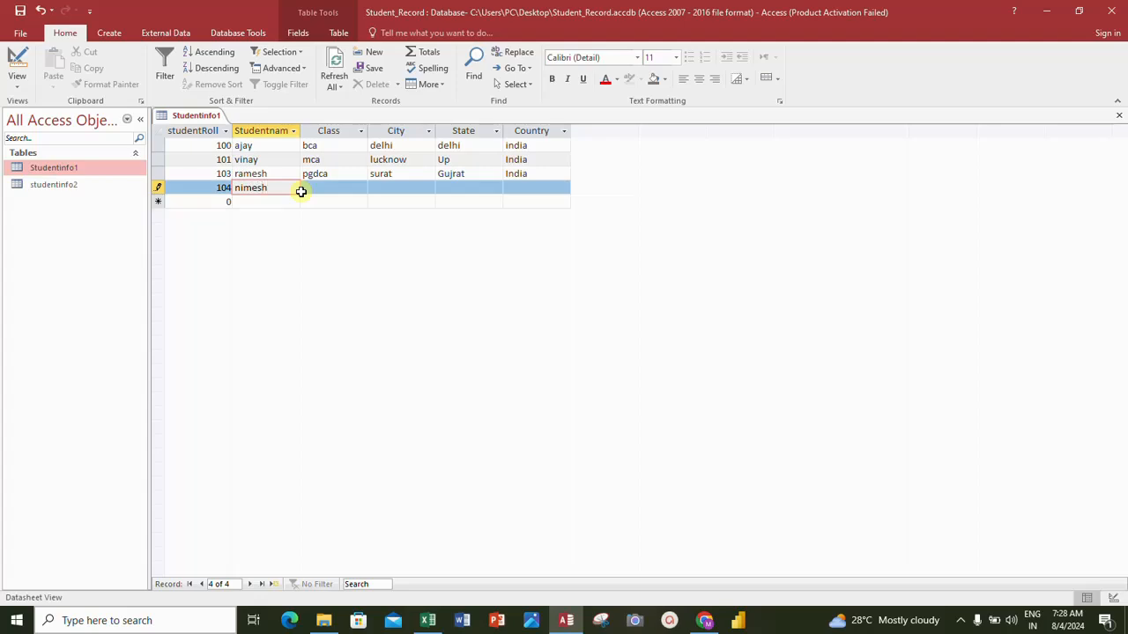
key("Tab")
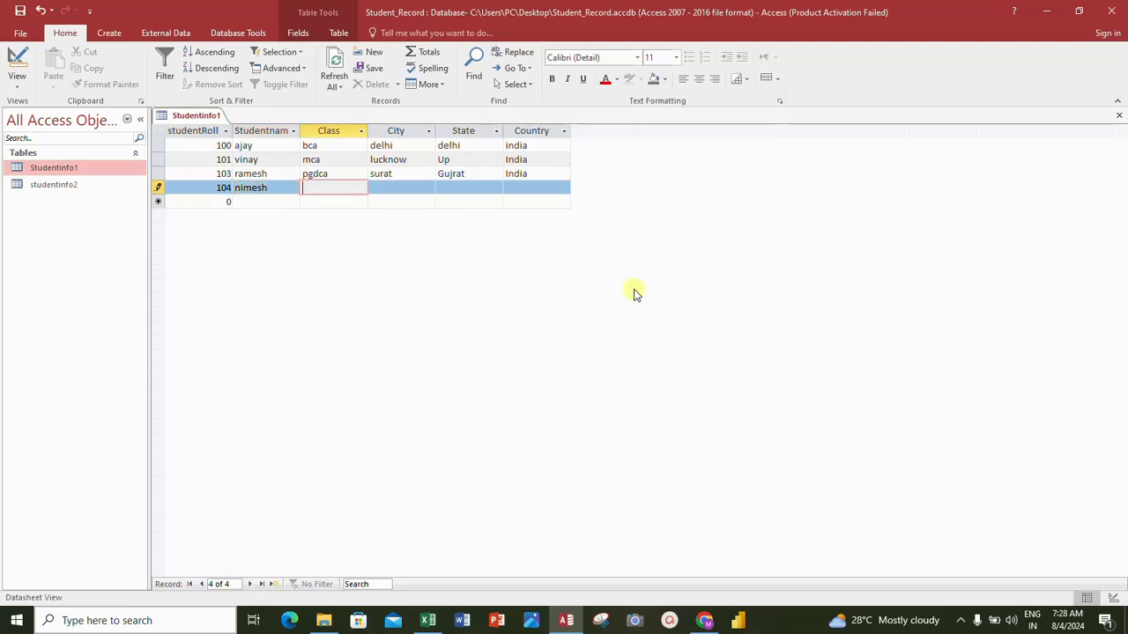
- Complete the new record with class tally, city luchnow, state UP and country India
type("tally")
key("Tab")
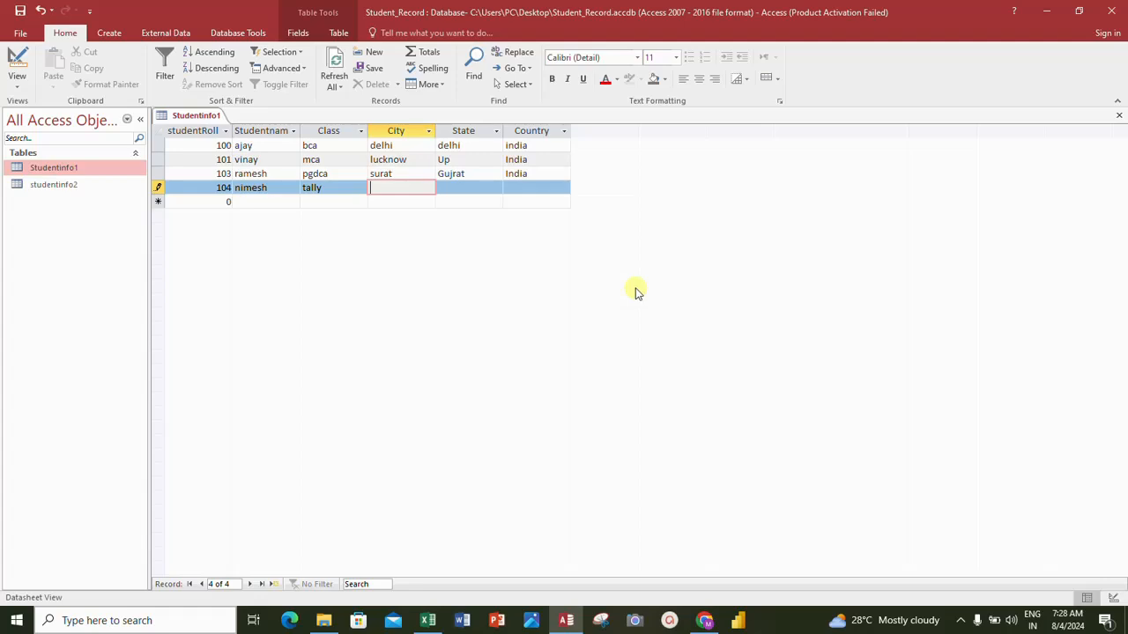
type("luchnow")
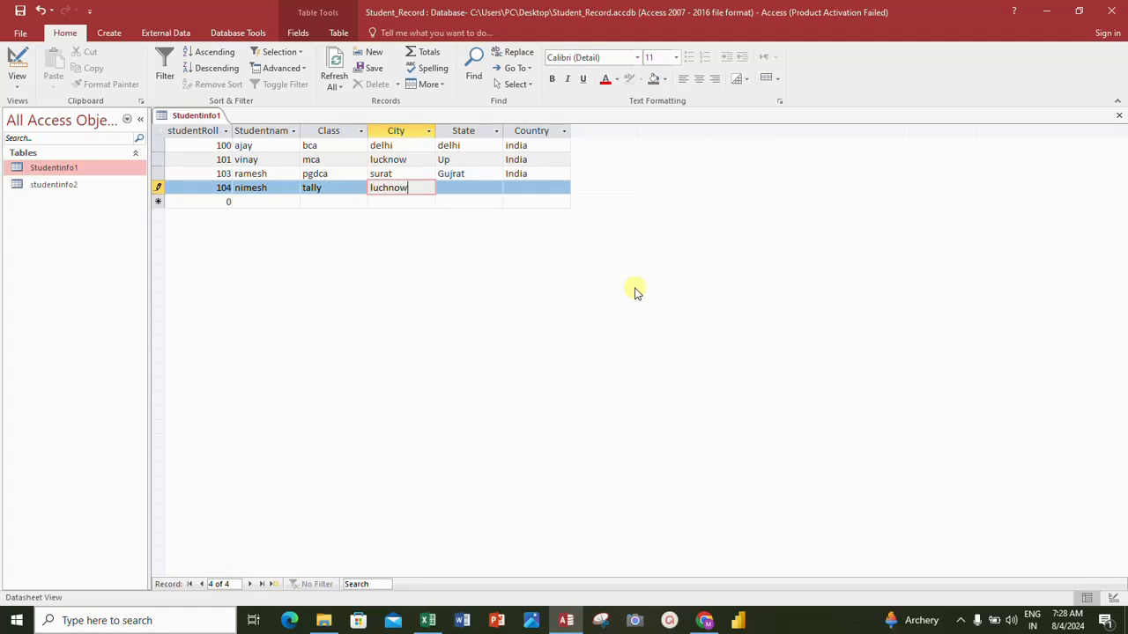
key("Tab")
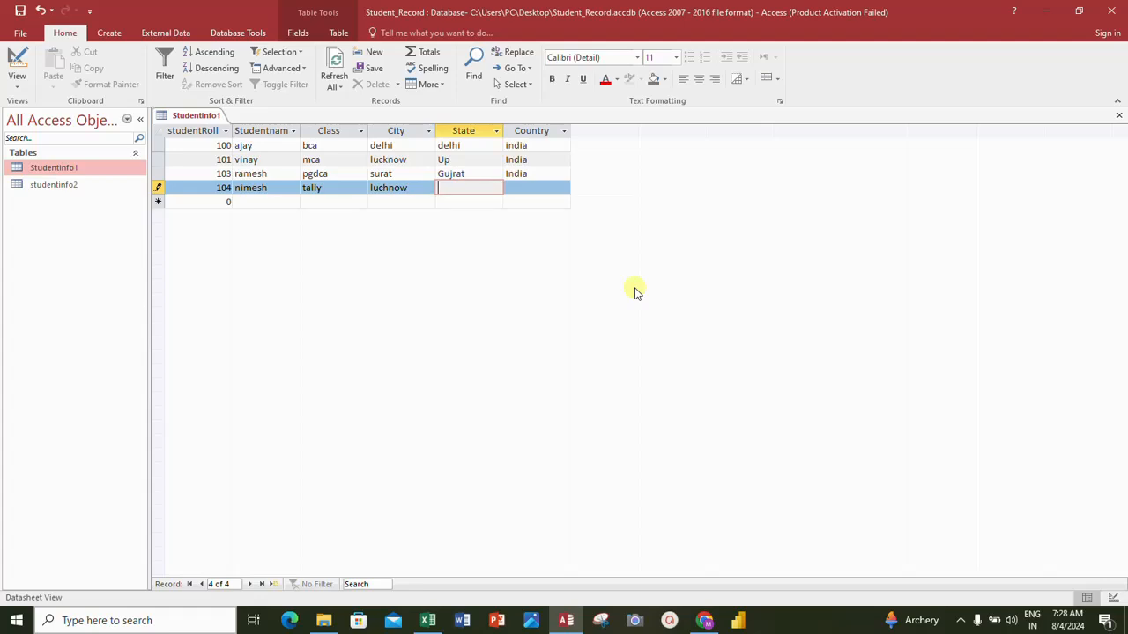
type("UP")
key("Tab")
type("Indi")
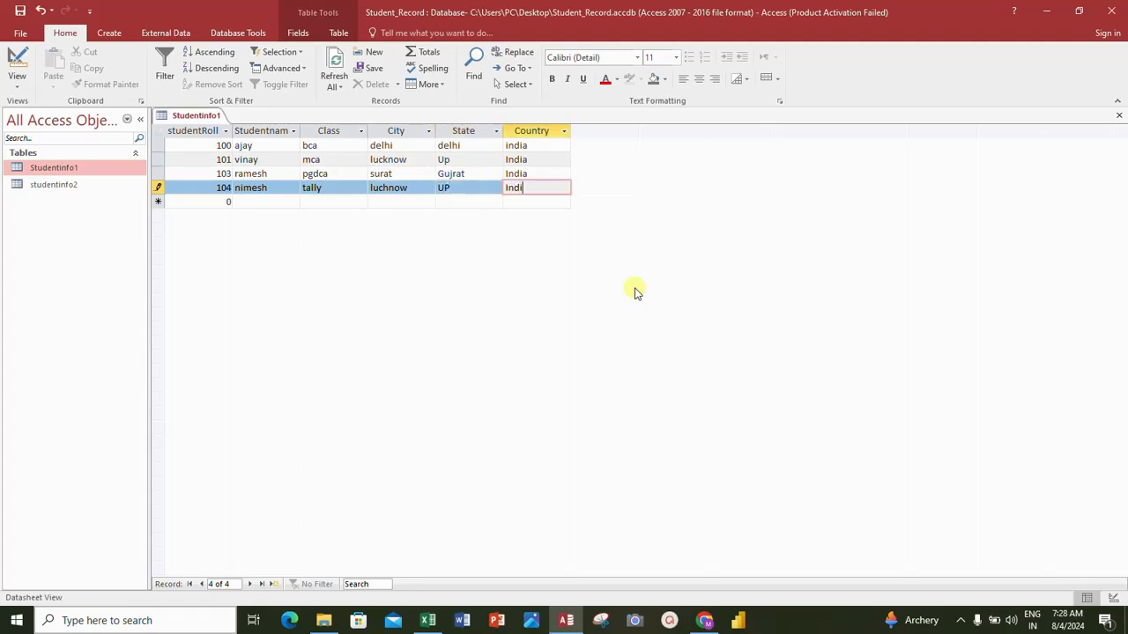
type("a")
left_click(206, 189)
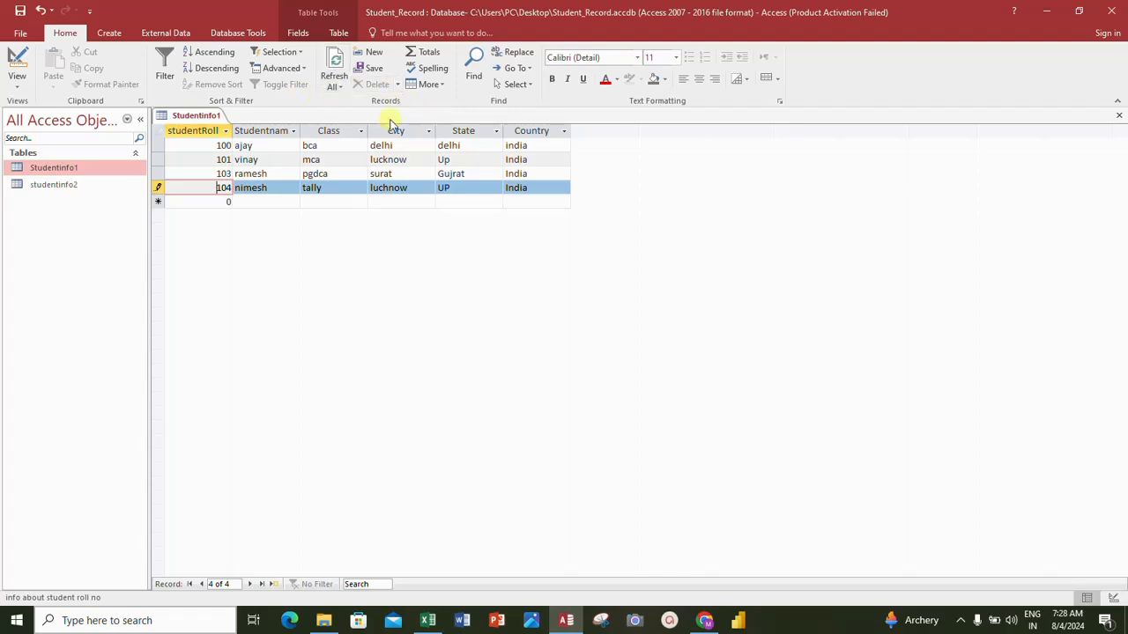
left_click(116, 33)
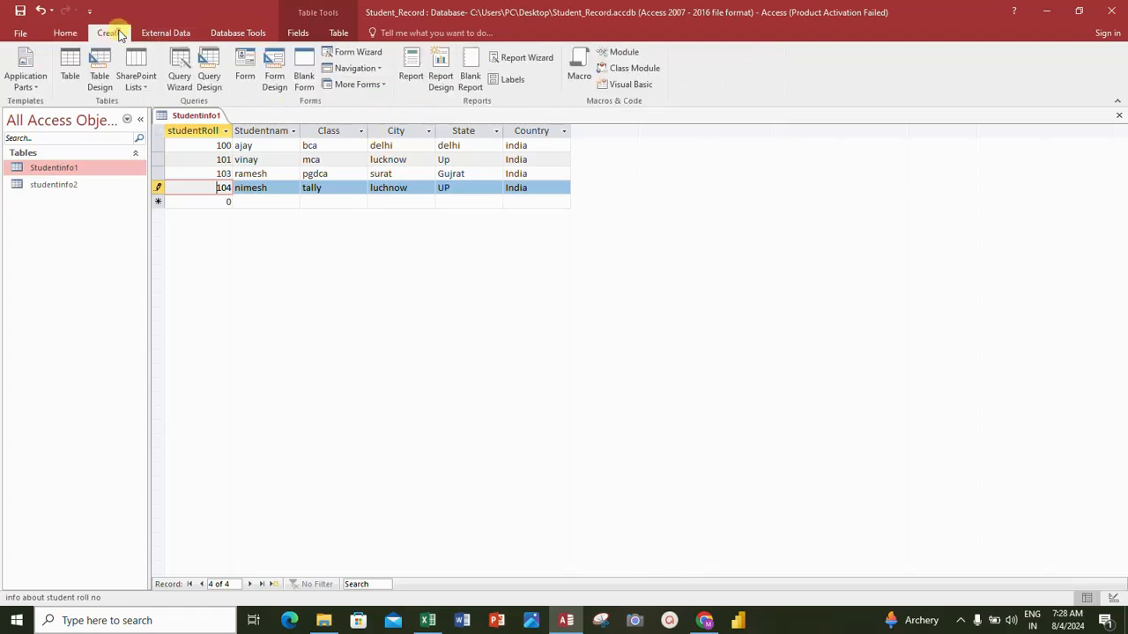
left_click(67, 33)
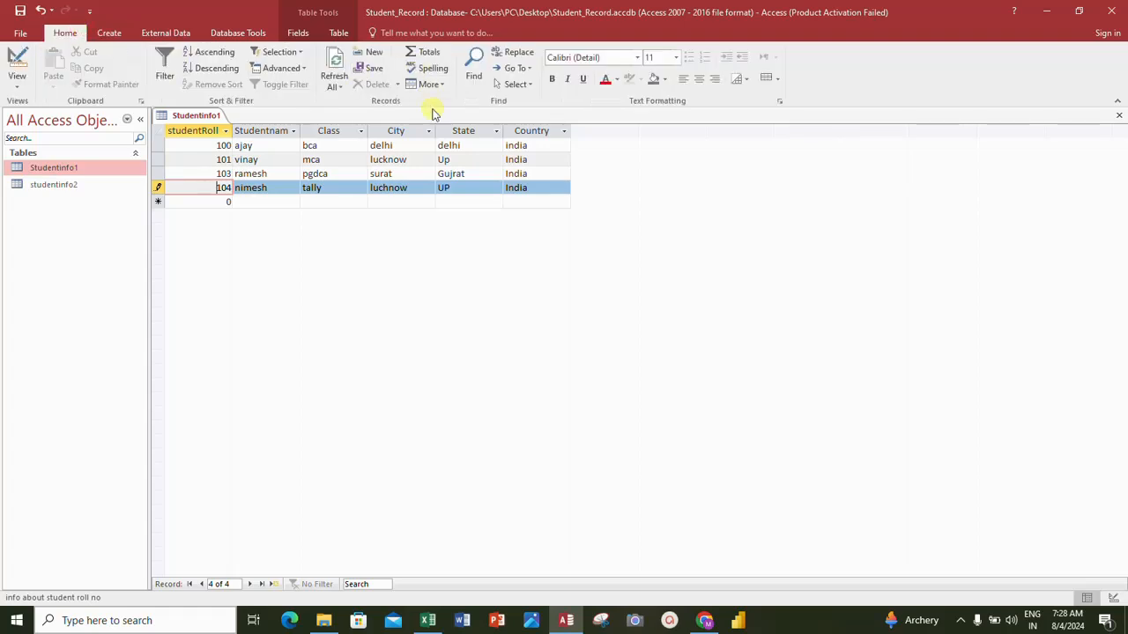
left_click(293, 188)
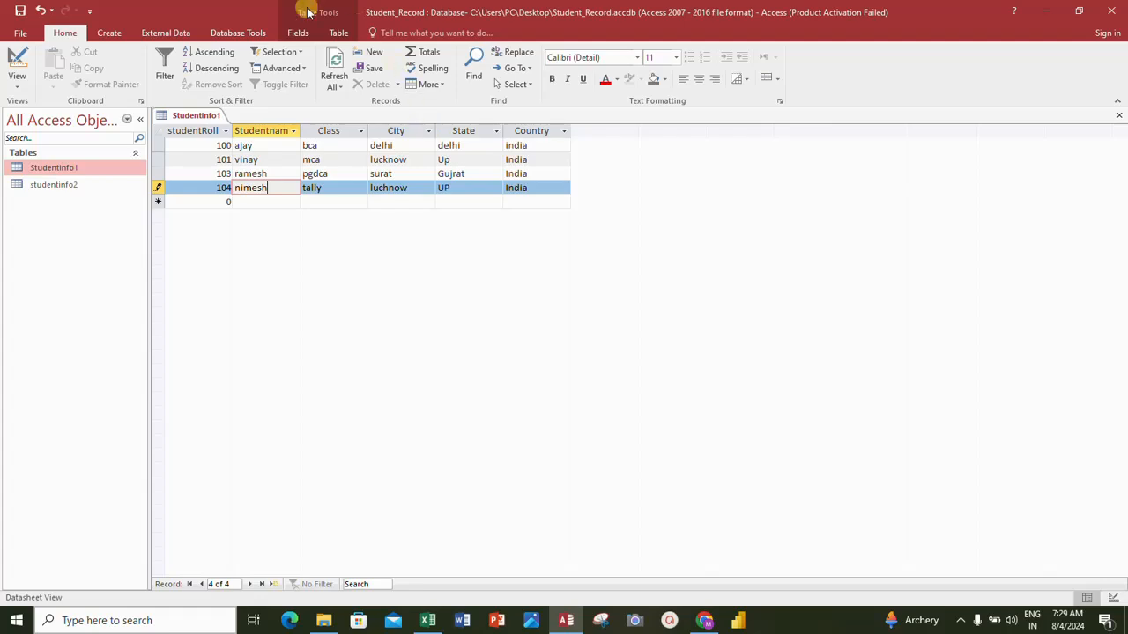
left_click(109, 34)
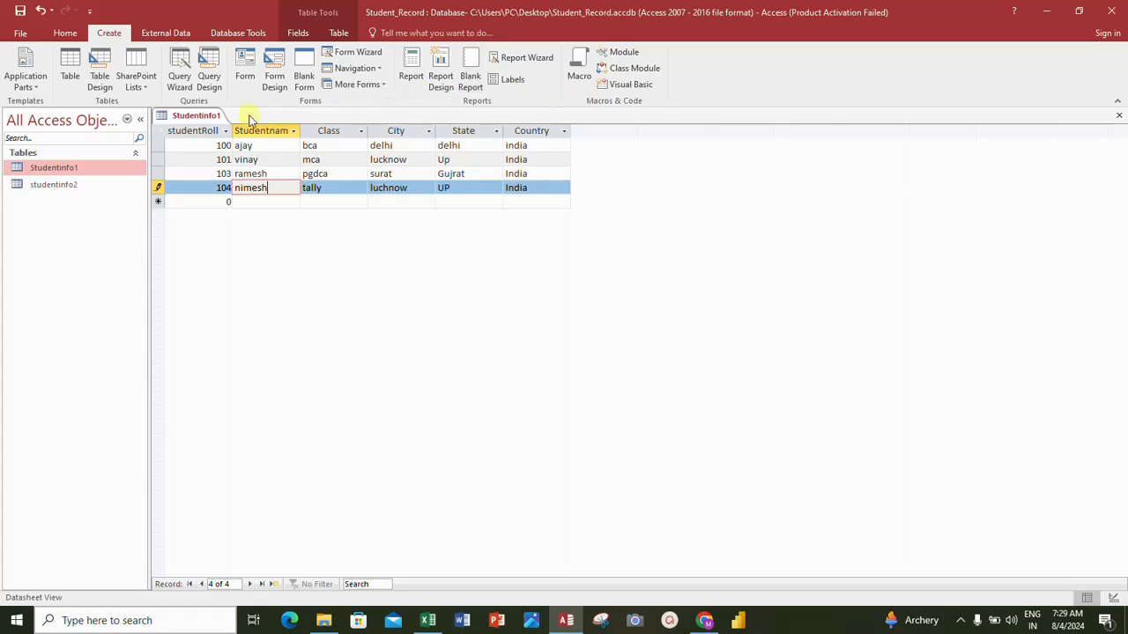
left_click(170, 32)
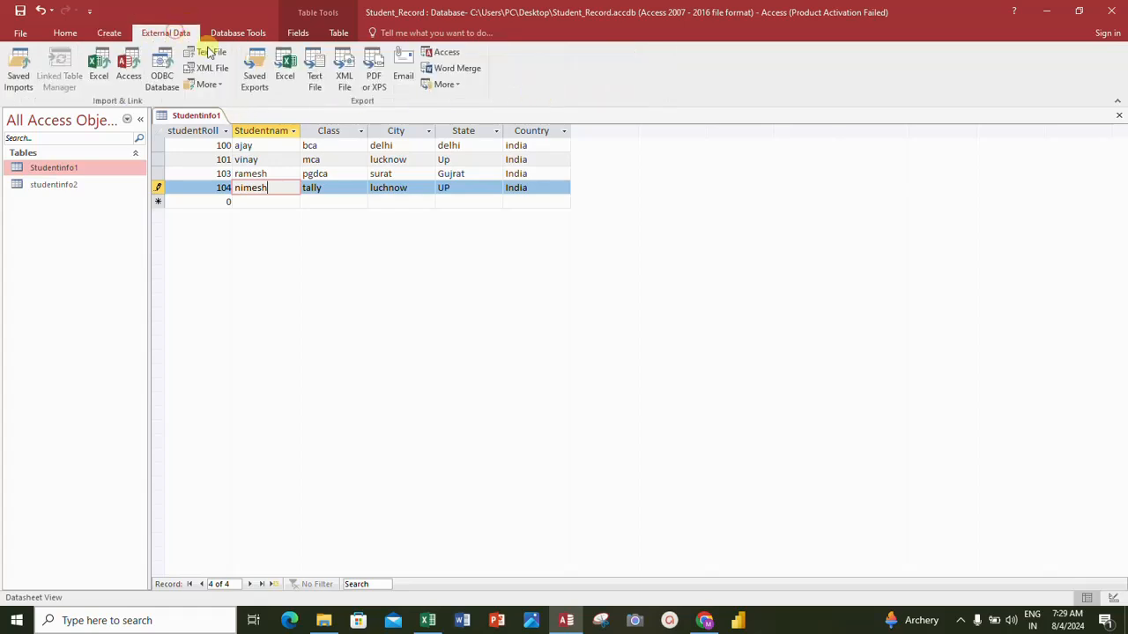
left_click(64, 35)
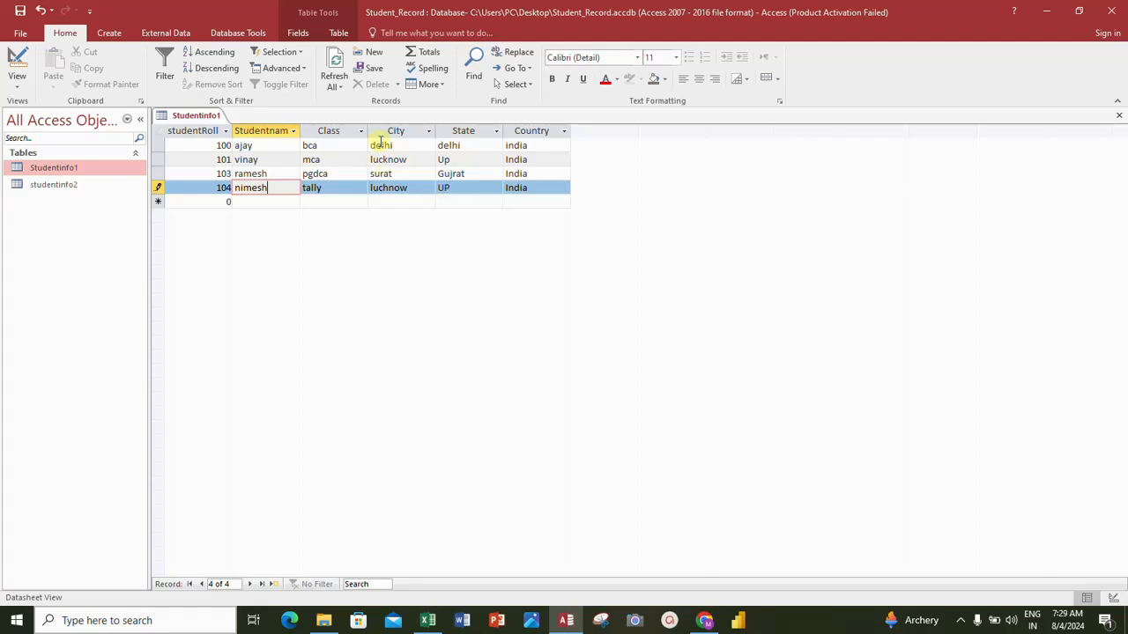
- Append a surname to the student's name in the record with roll number 101
left_click(262, 160)
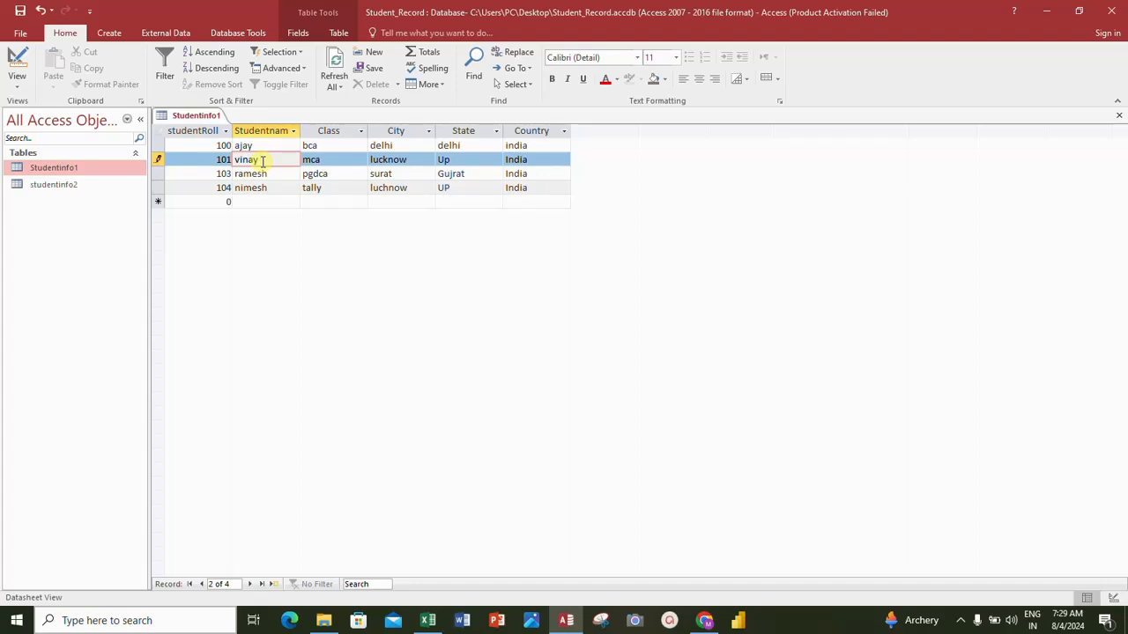
type("kumar")
- Replace the city in the roll number 101 record with Patna
left_click(412, 156)
key("BackSpace")
key("BackSpace")
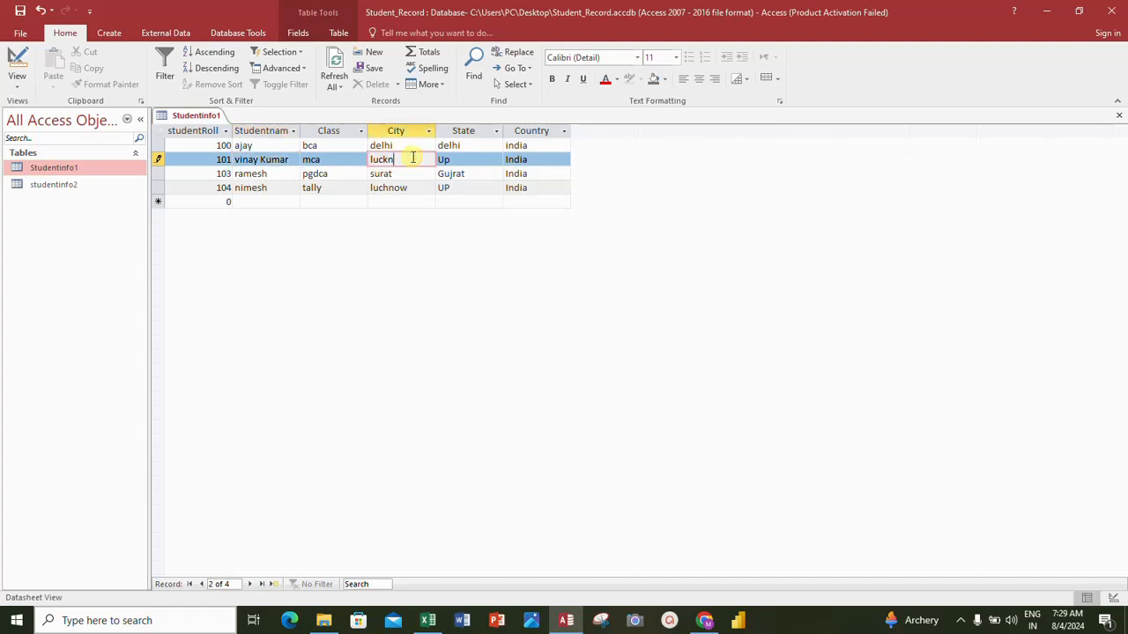
key("BackSpace")
key("BackSpace")
key("BackSpace")
key("BackSpace")
key("BackSpace")
type("pata")
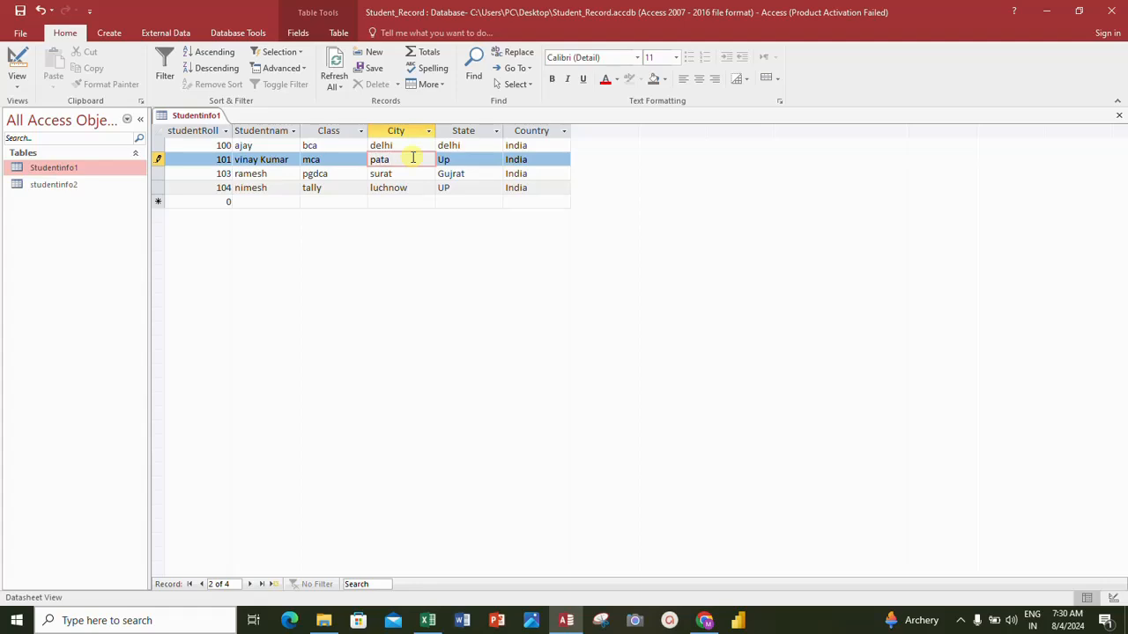
key("BackSpace")
key("BackSpace")
key("BackSpace")
key("BackSpace")
type("Pata")
key("BackSpace")
type("na")
- Set the state in the roll number 101 record to Bihar and save the changes
key("Tab")
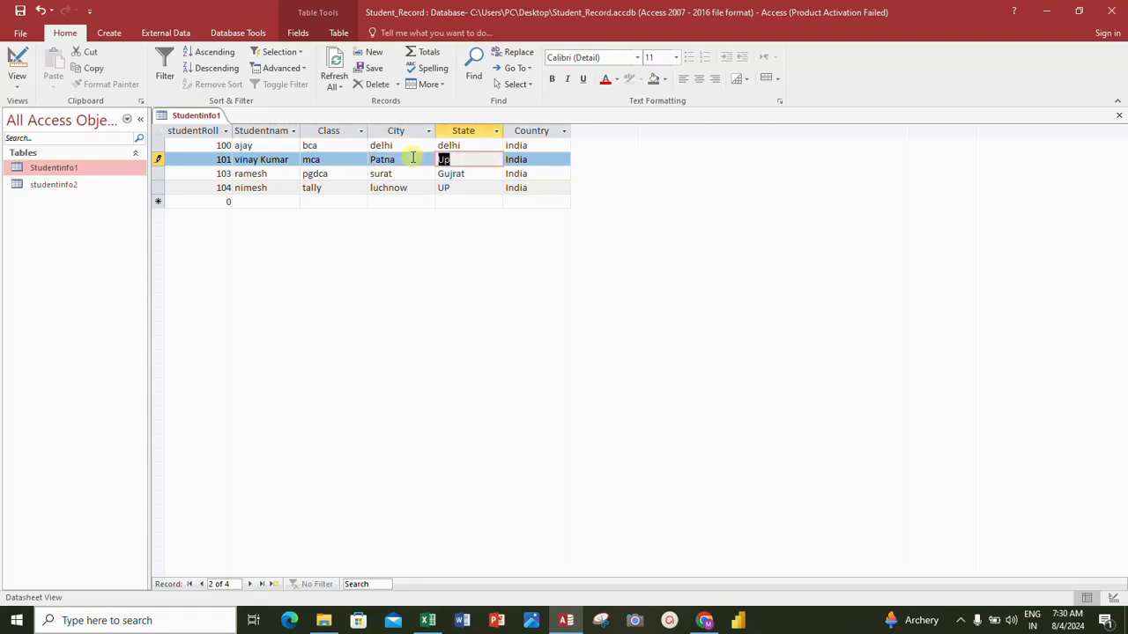
type("Bihar")
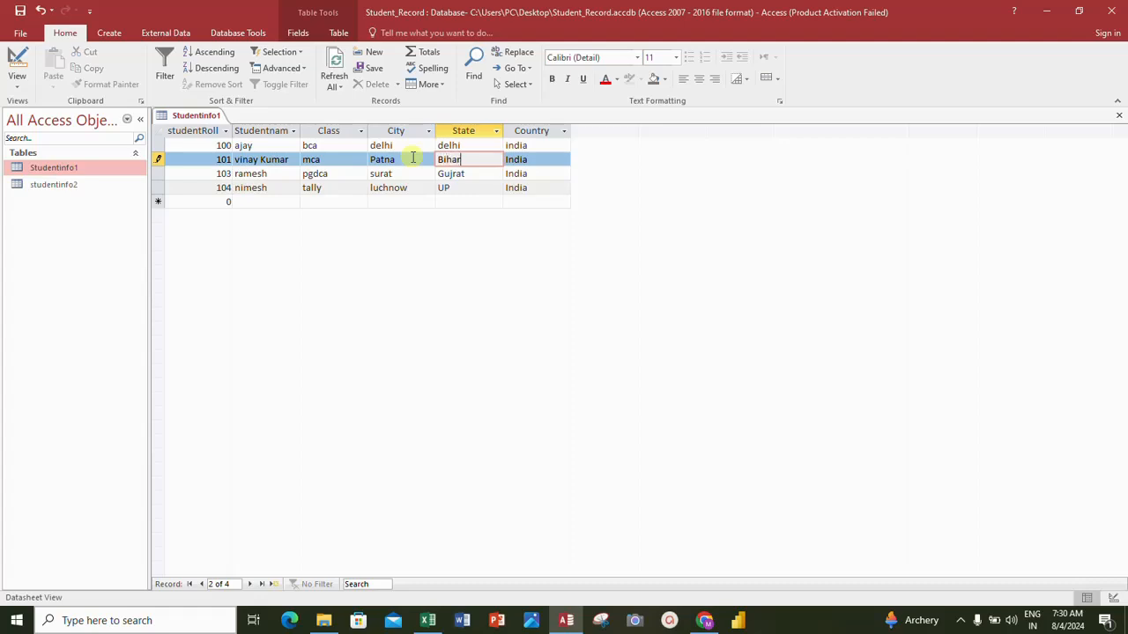
left_click(325, 158)
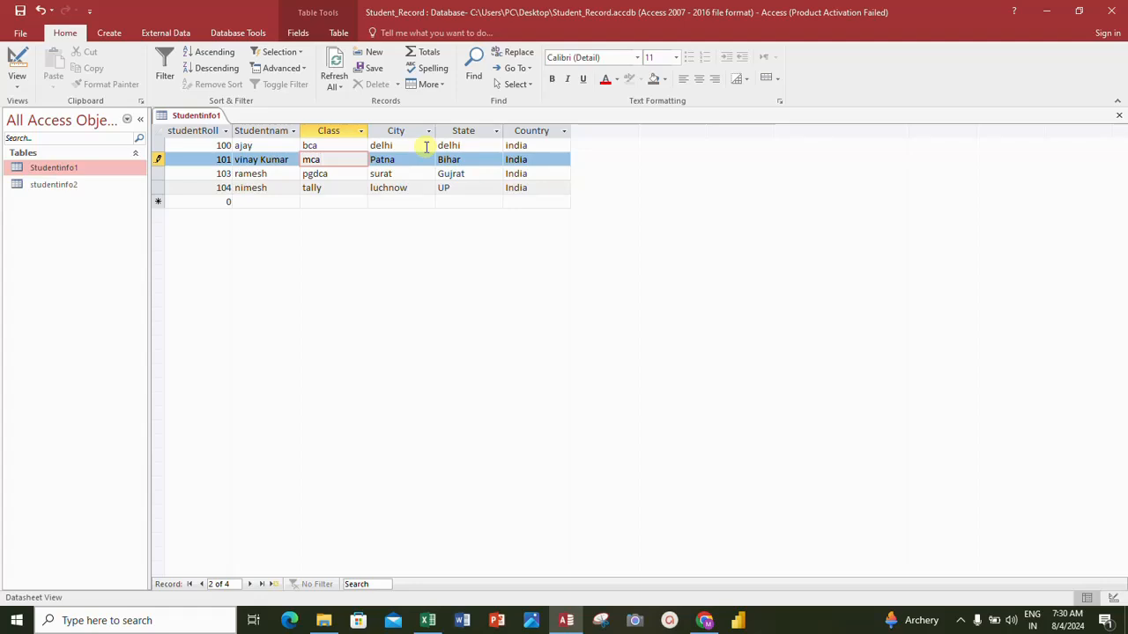
left_click(20, 11)
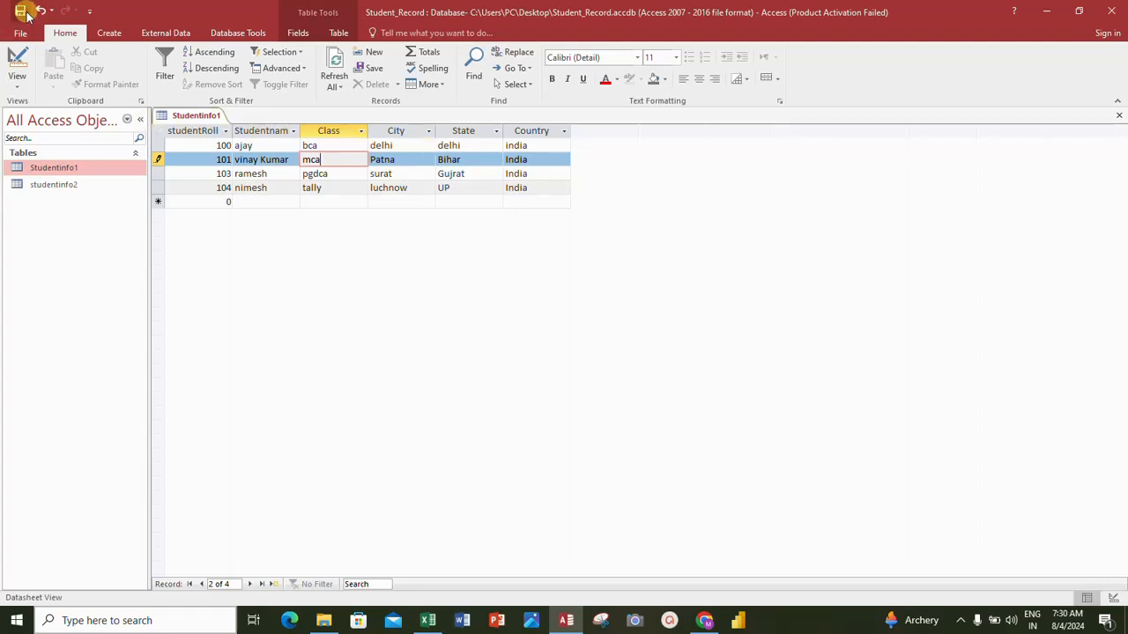
- Append a surname to the student's name in the record with roll number 103
left_click(261, 161)
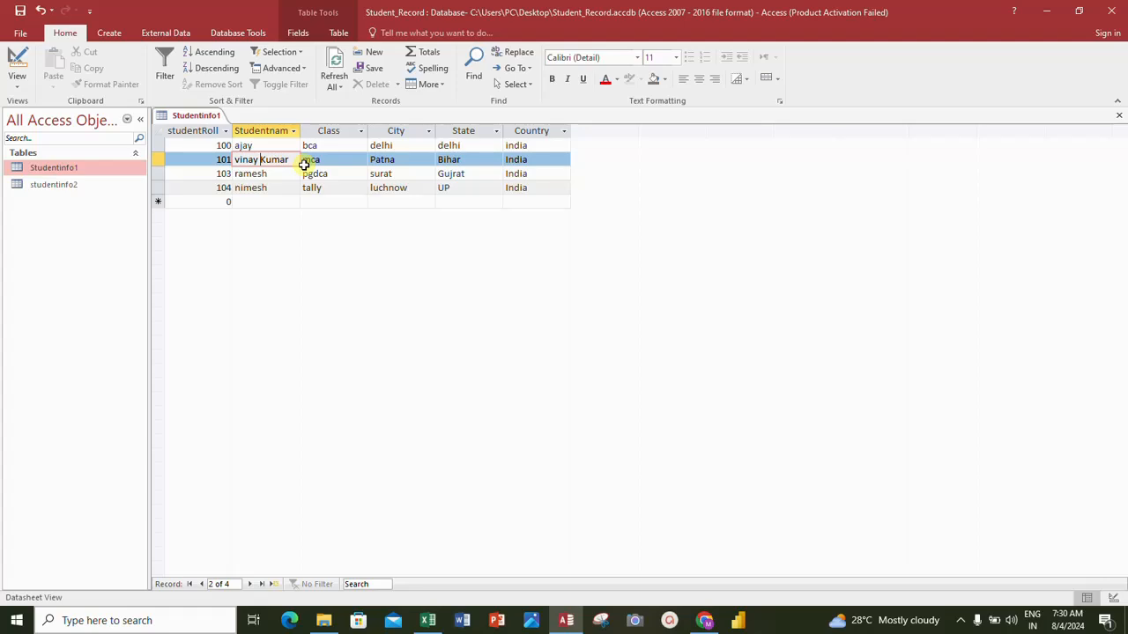
key("Down")
key("Down")
left_click(278, 173)
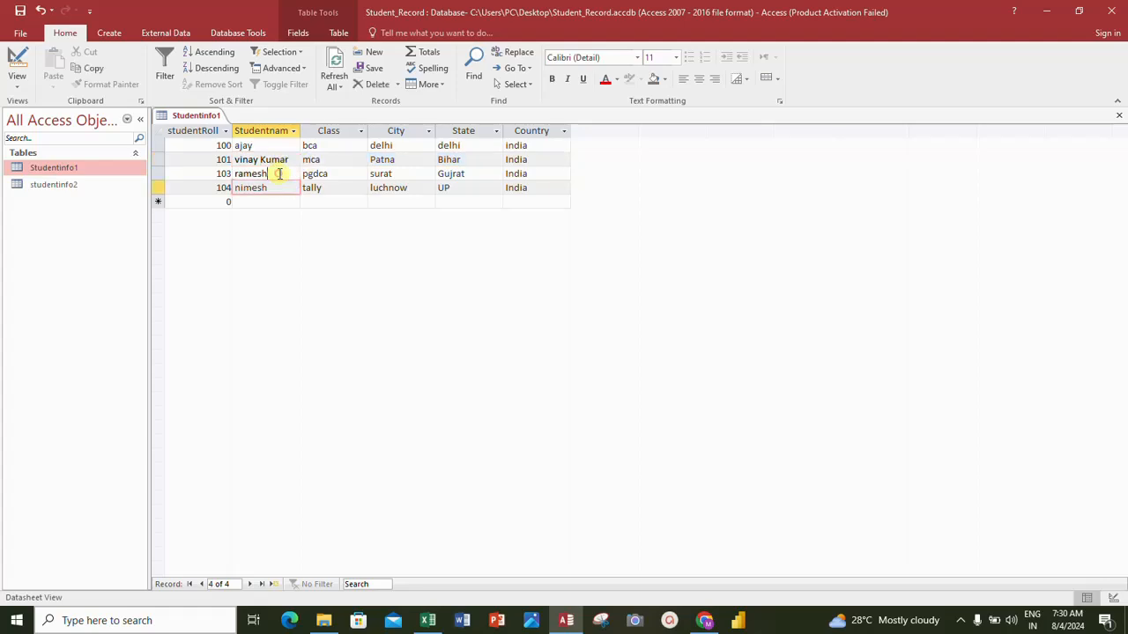
type("singh")
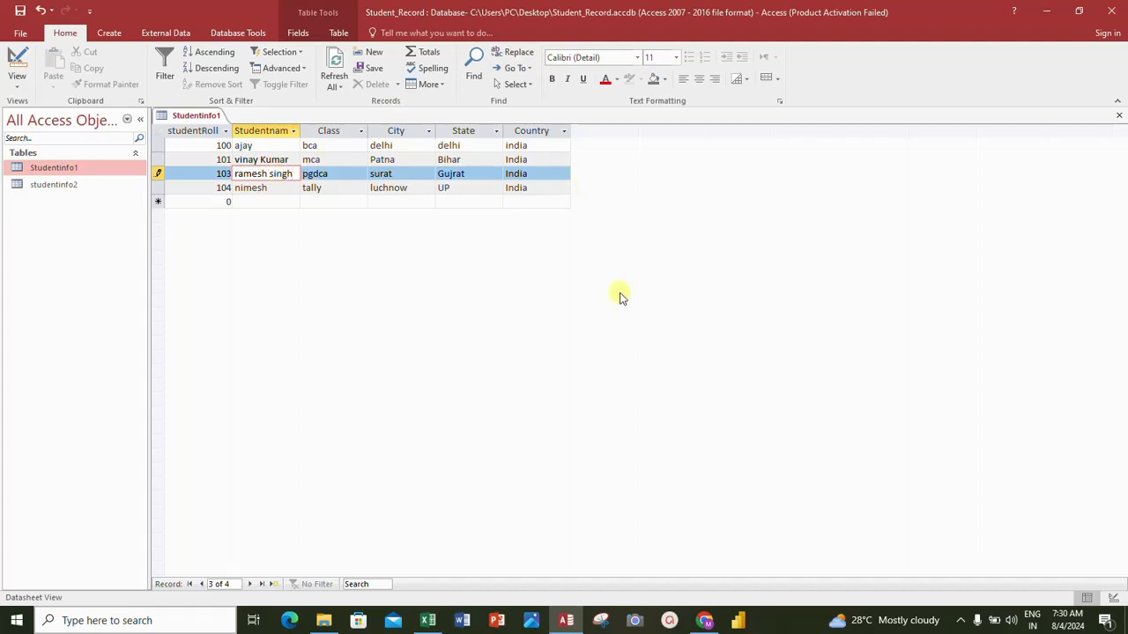
key("Tab")
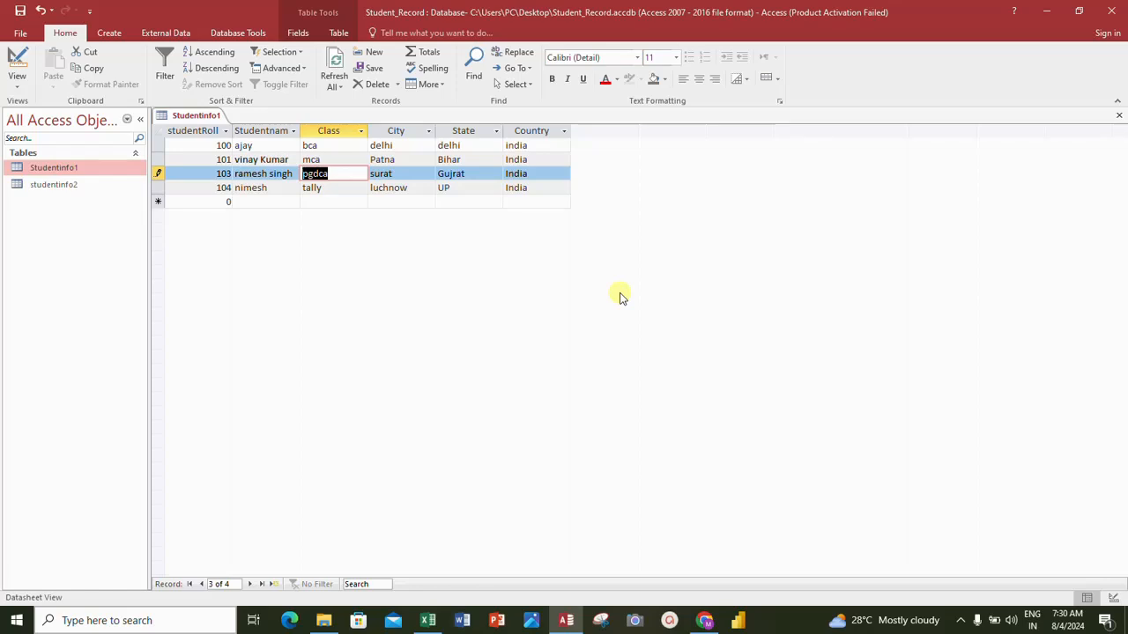
- Set the class in the roll number 103 record to mca and save the changes
type("mca")
key("Tab")
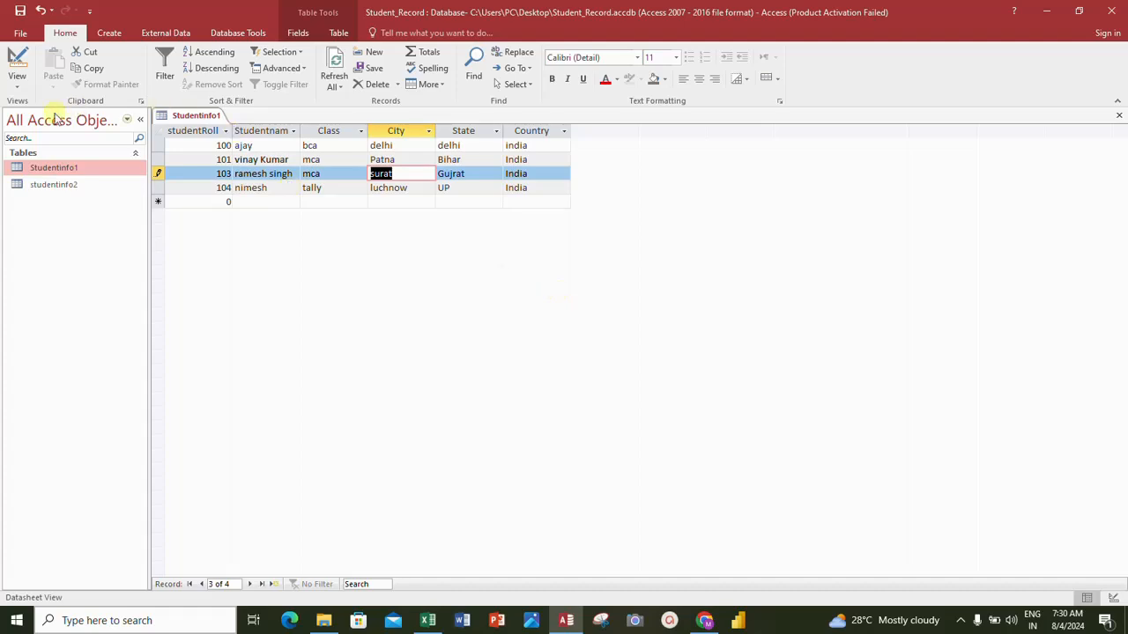
left_click(21, 11)
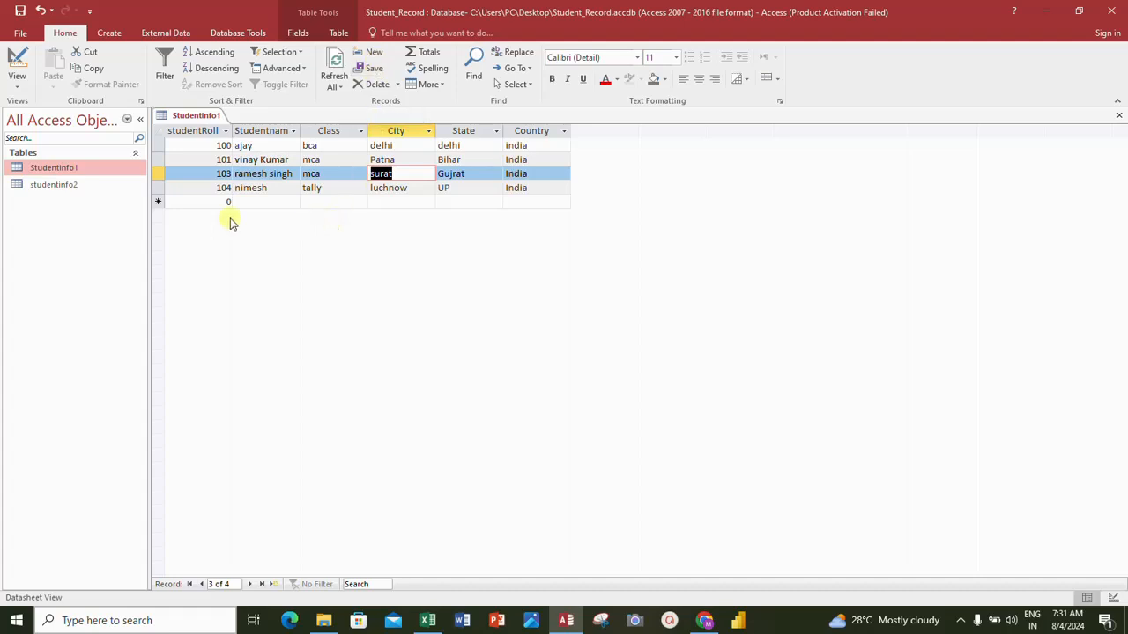
left_click(159, 188)
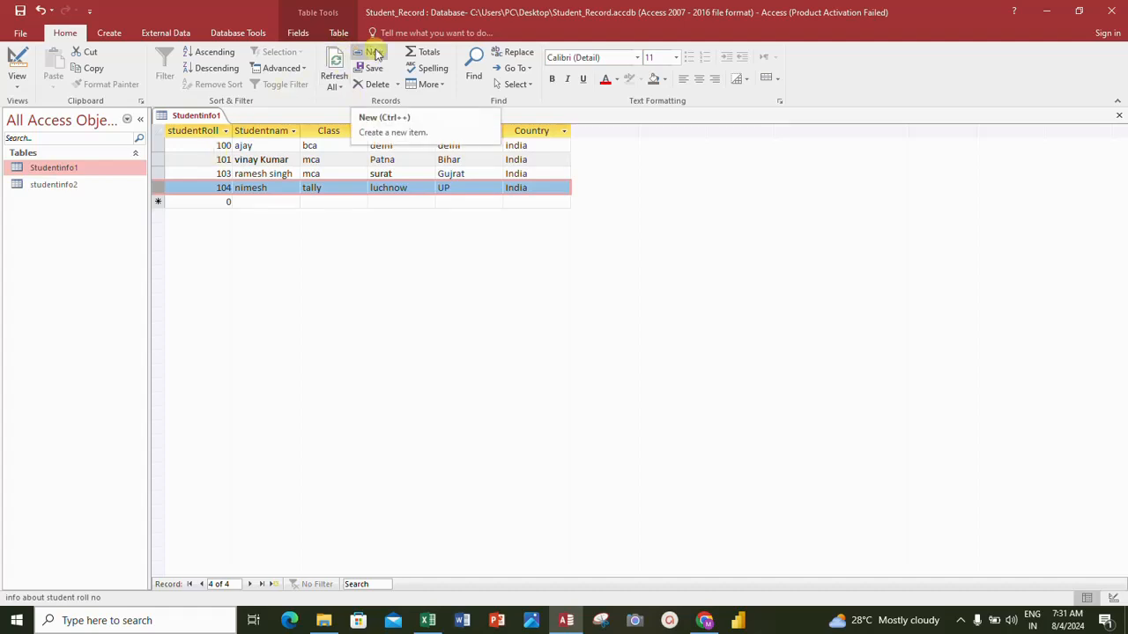
left_click(239, 159)
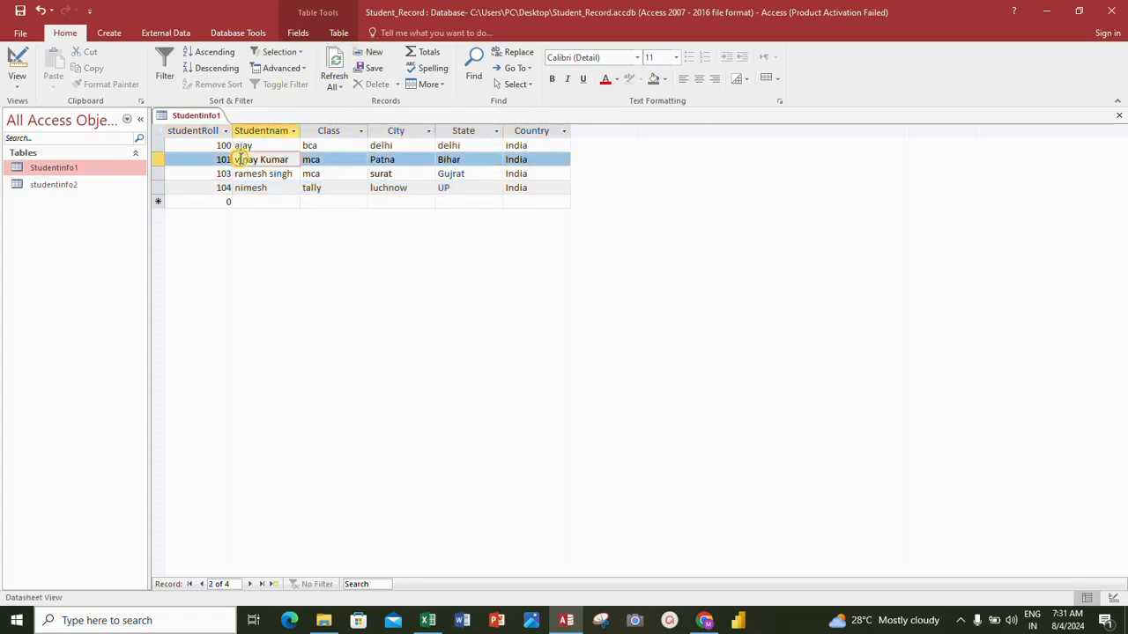
left_click(226, 145)
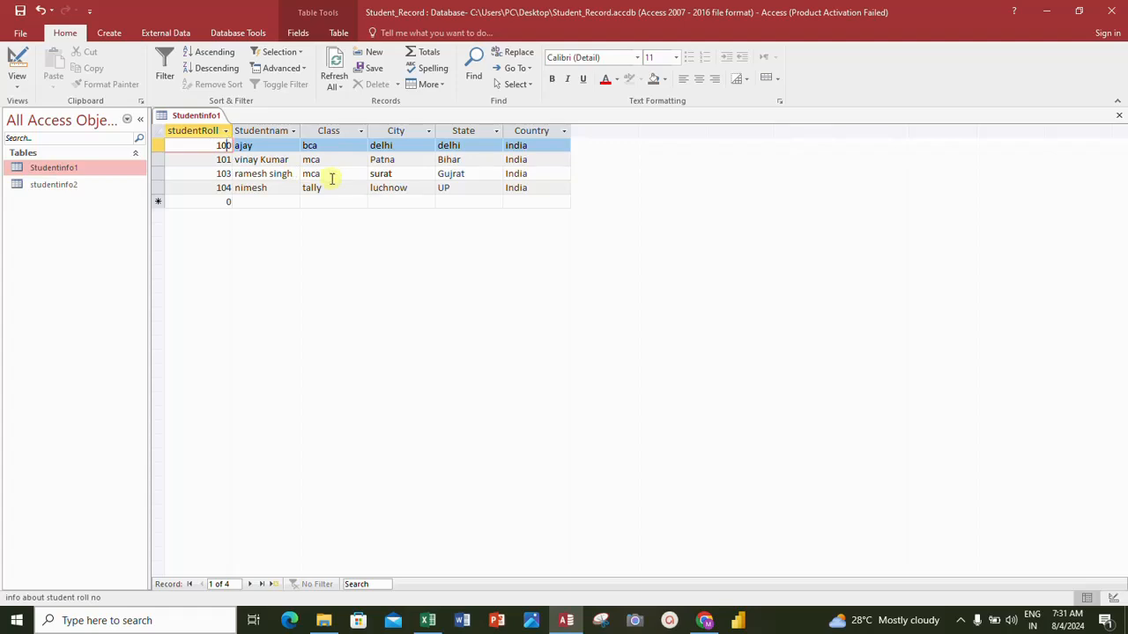
- Add a new record with roll number 105, student name abc and class tally
left_click(370, 55)
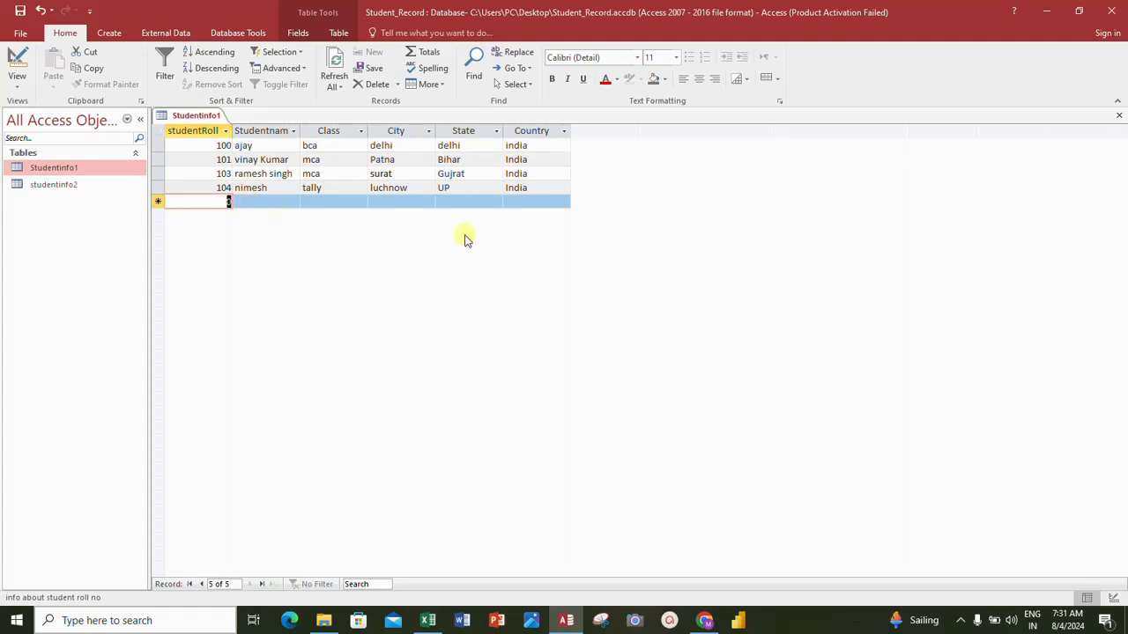
type("105")
key("Tab")
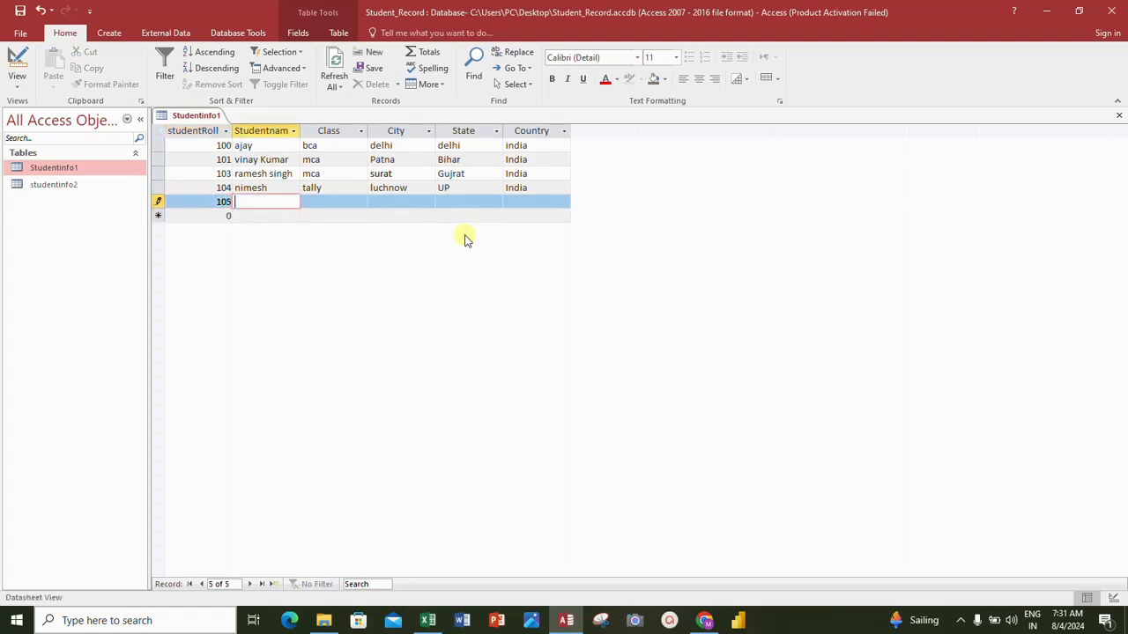
type("abc")
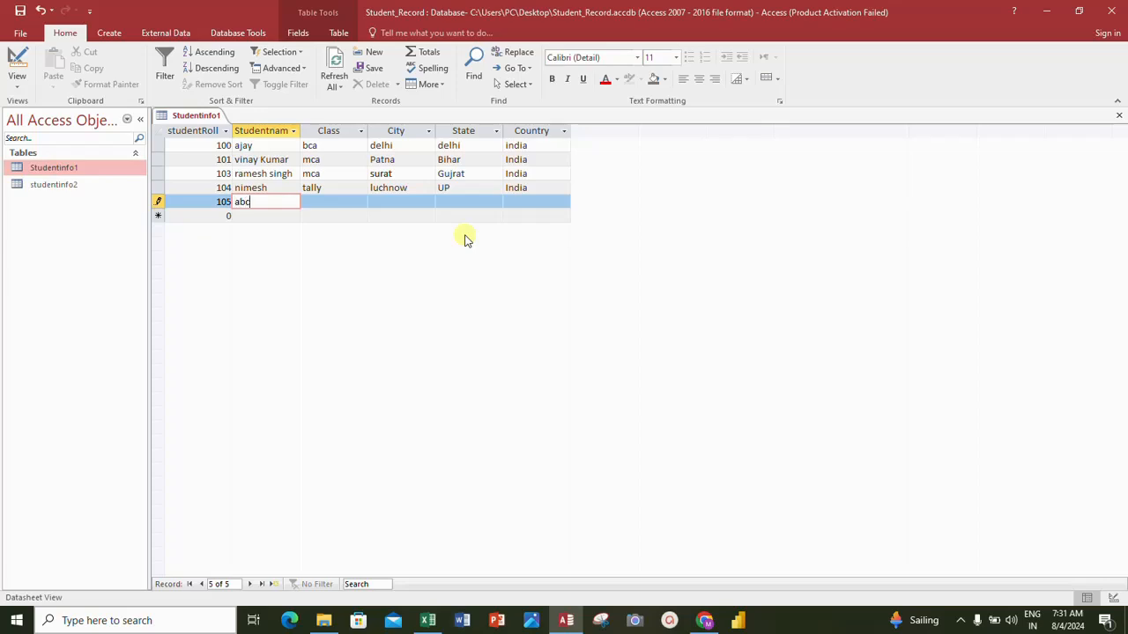
key("Tab")
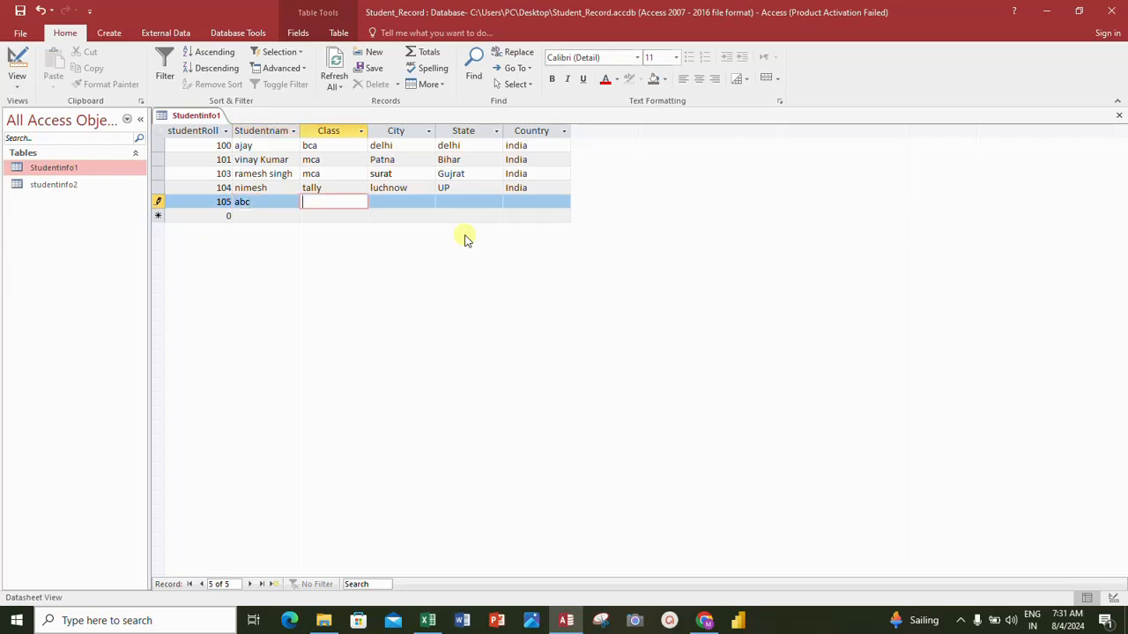
type("tally")
key("Tab")
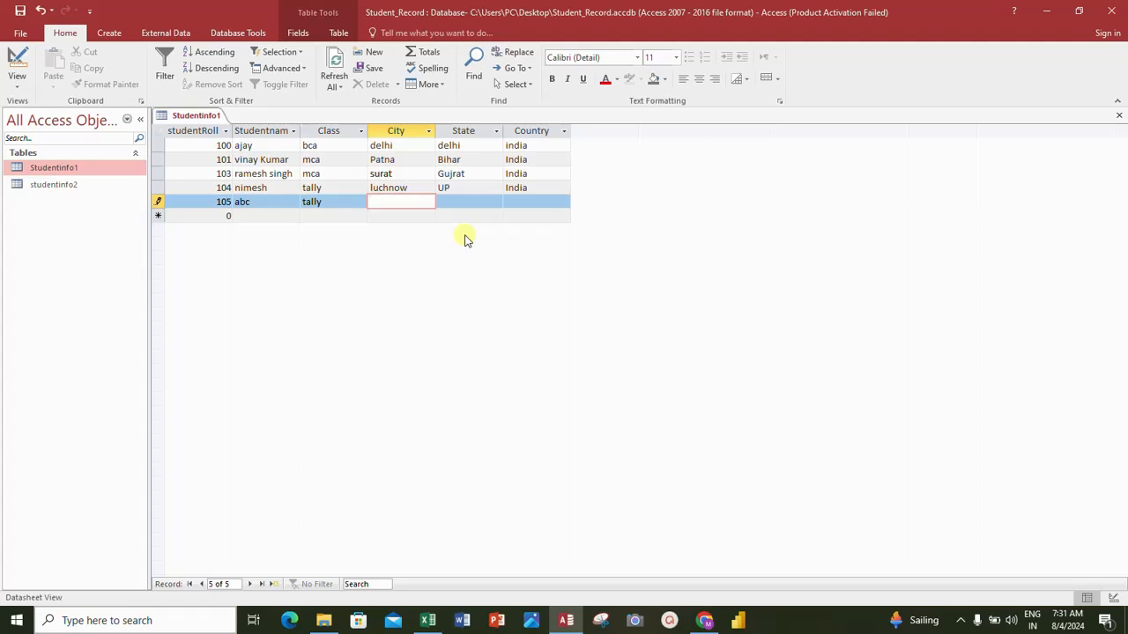
- Fill in the roll number 105 record with city acc, state ccc and country india
type("acc")
key("Tab")
type("ccc")
key("Tab")
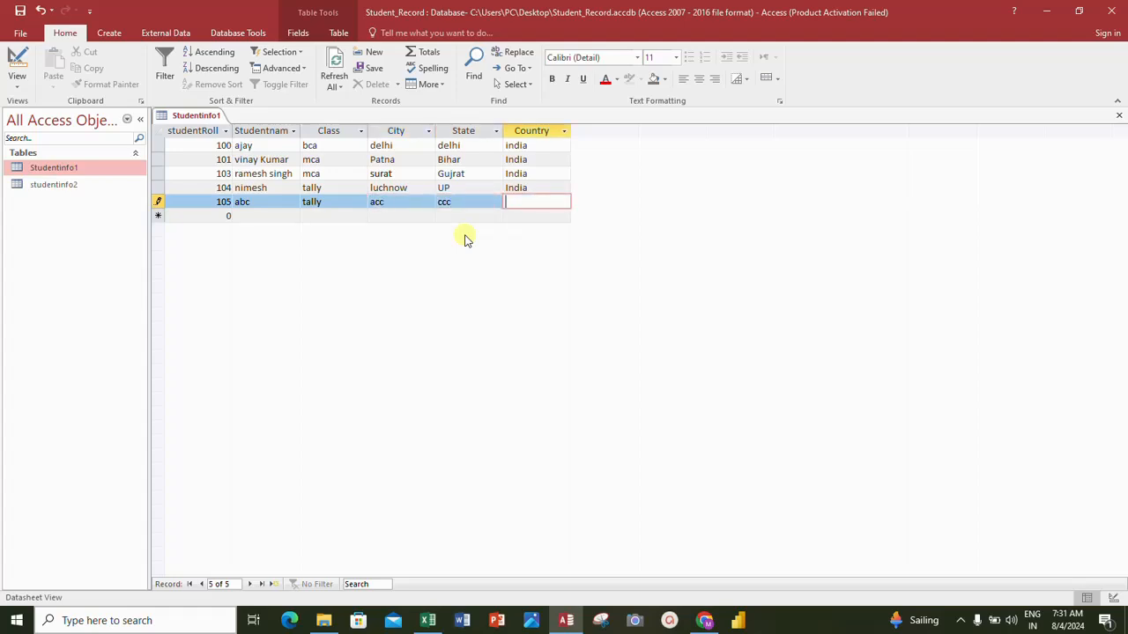
type("india")
key("Tab")
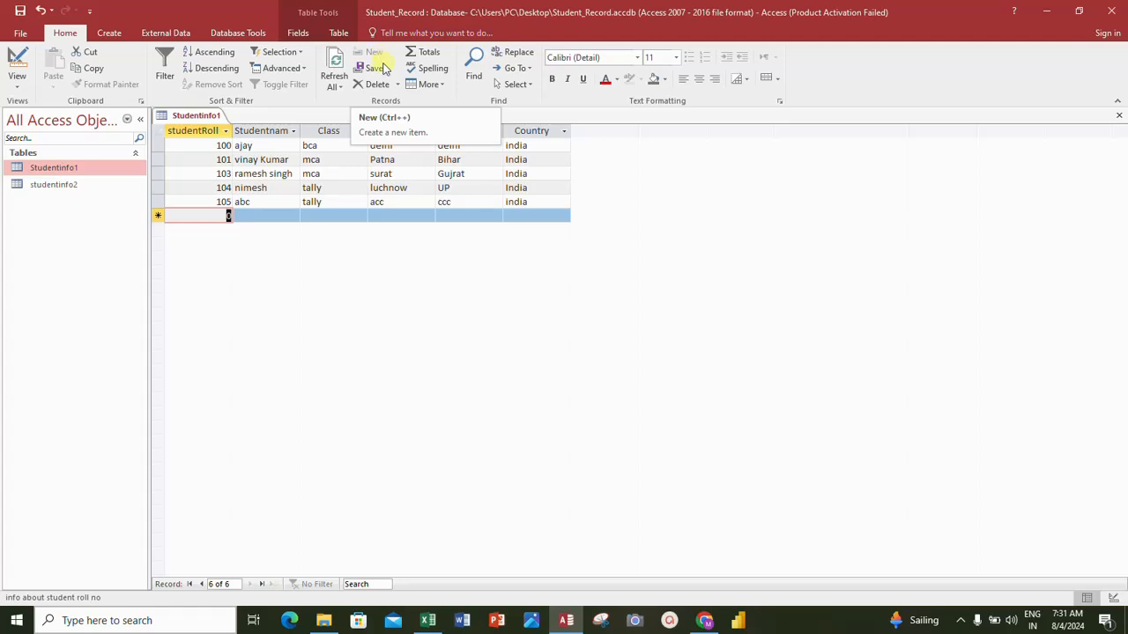
- Delete the whole record with roll number 105 and confirm the deletion
left_click(284, 175)
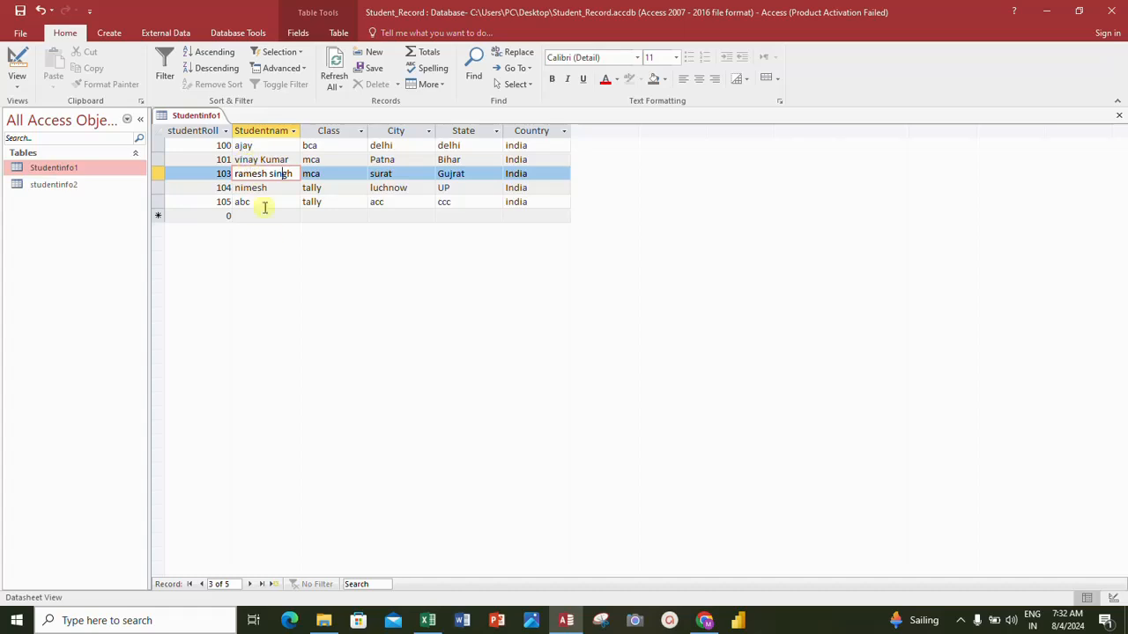
left_click(265, 203)
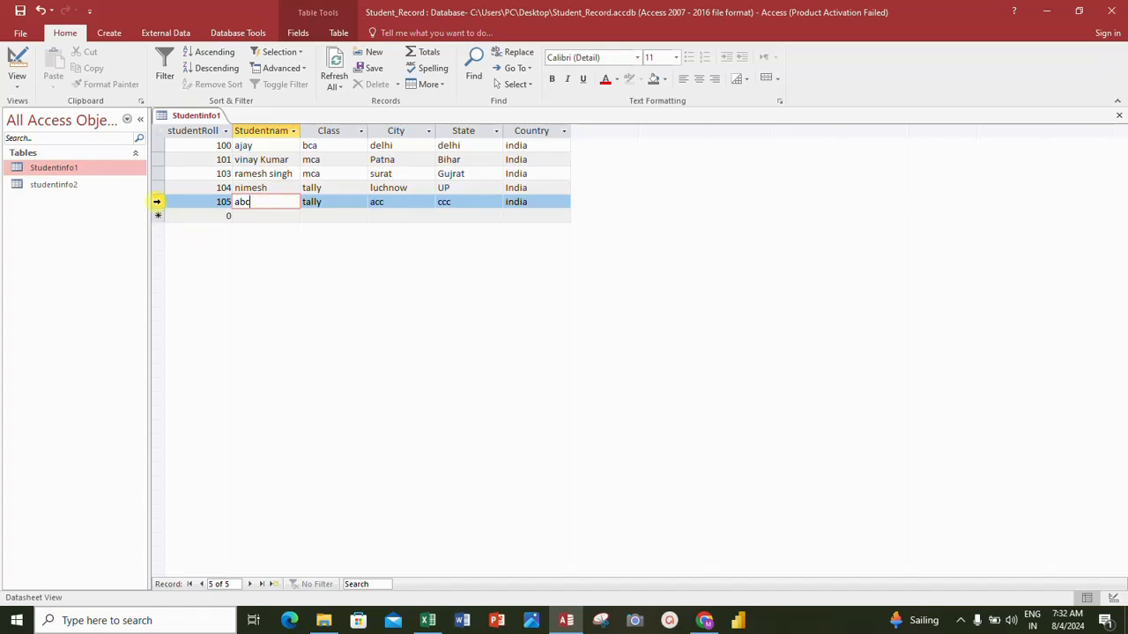
left_click(157, 203)
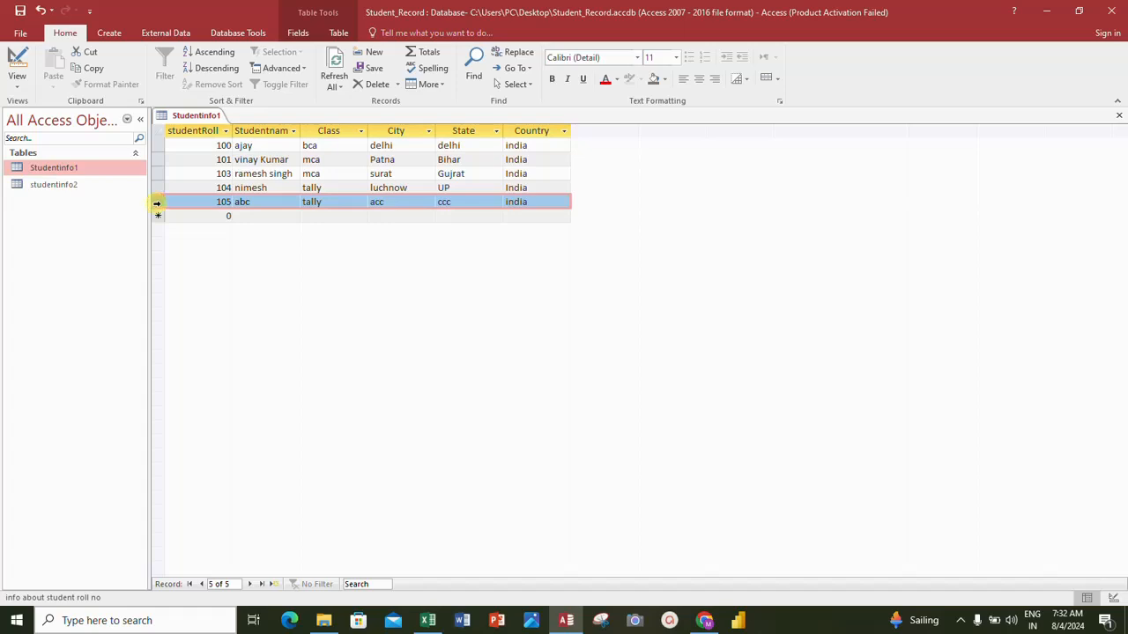
left_click(182, 181)
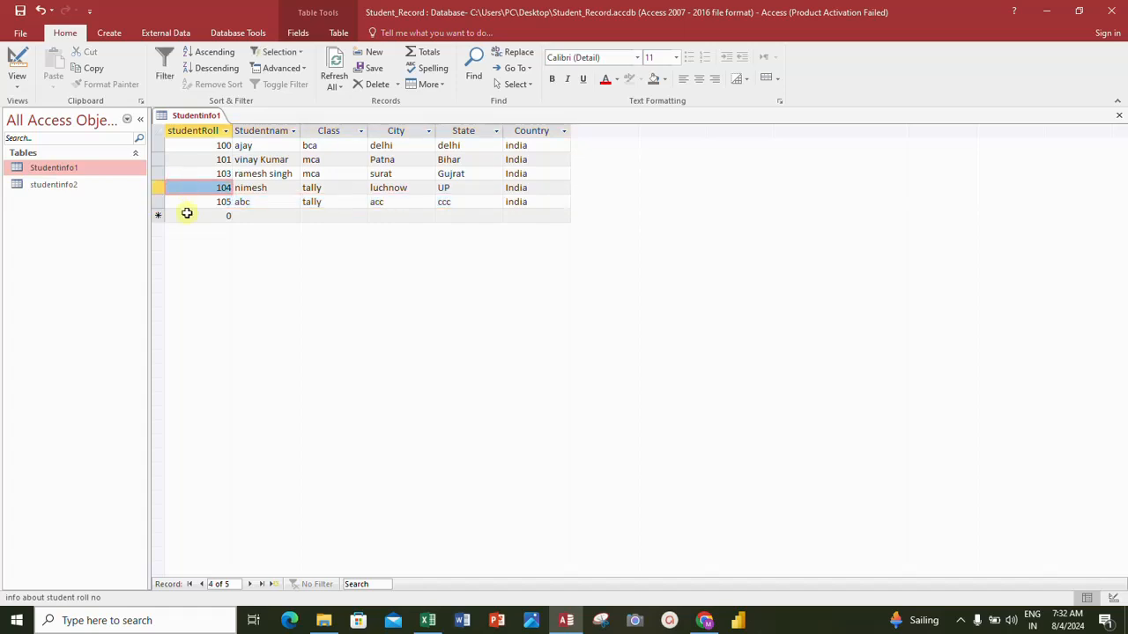
left_click(171, 199)
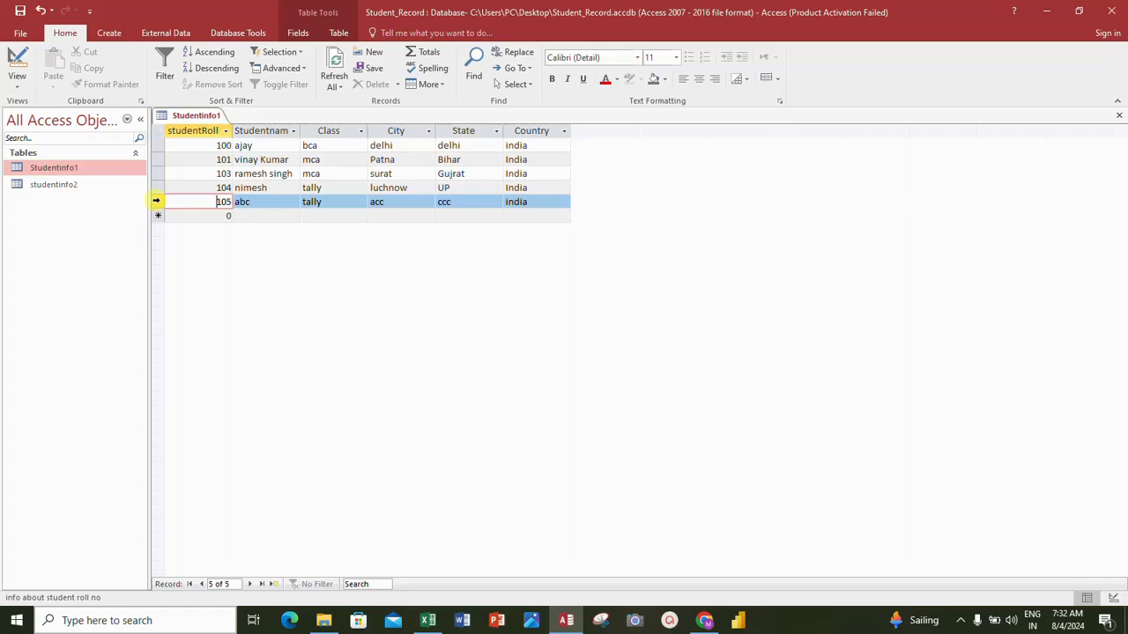
left_click(156, 201)
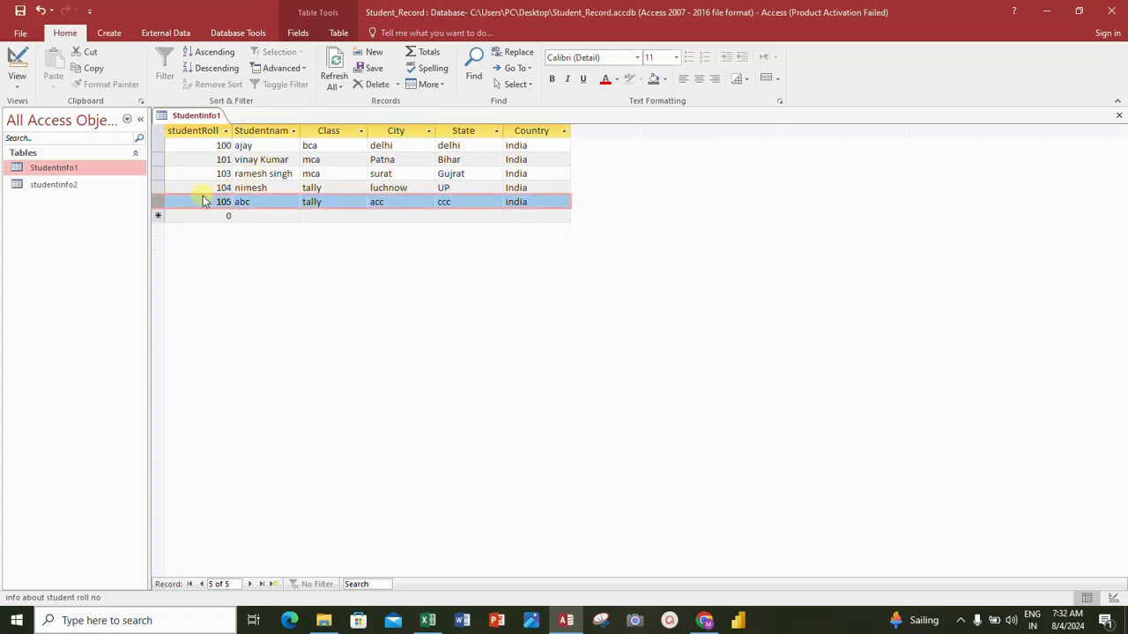
right_click(158, 202)
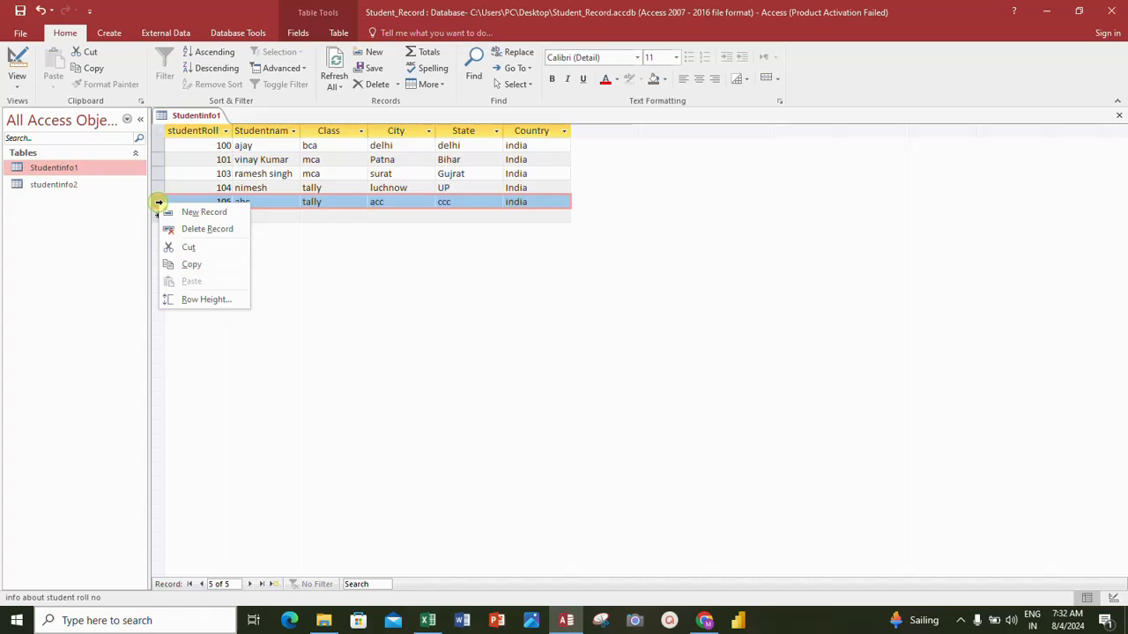
left_click(207, 229)
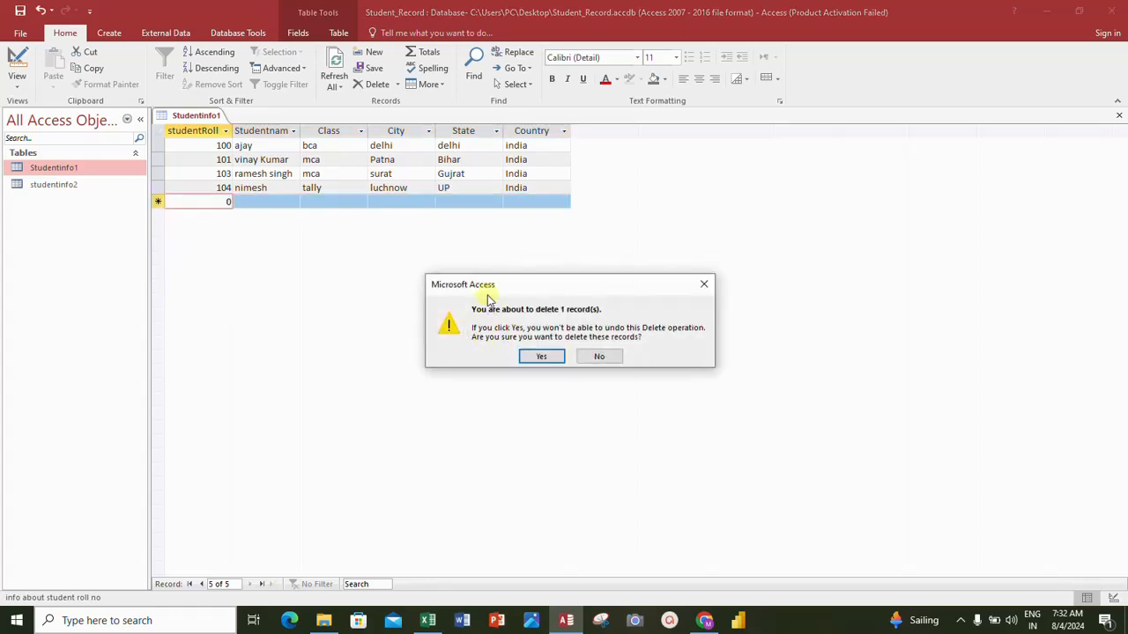
left_click(541, 358)
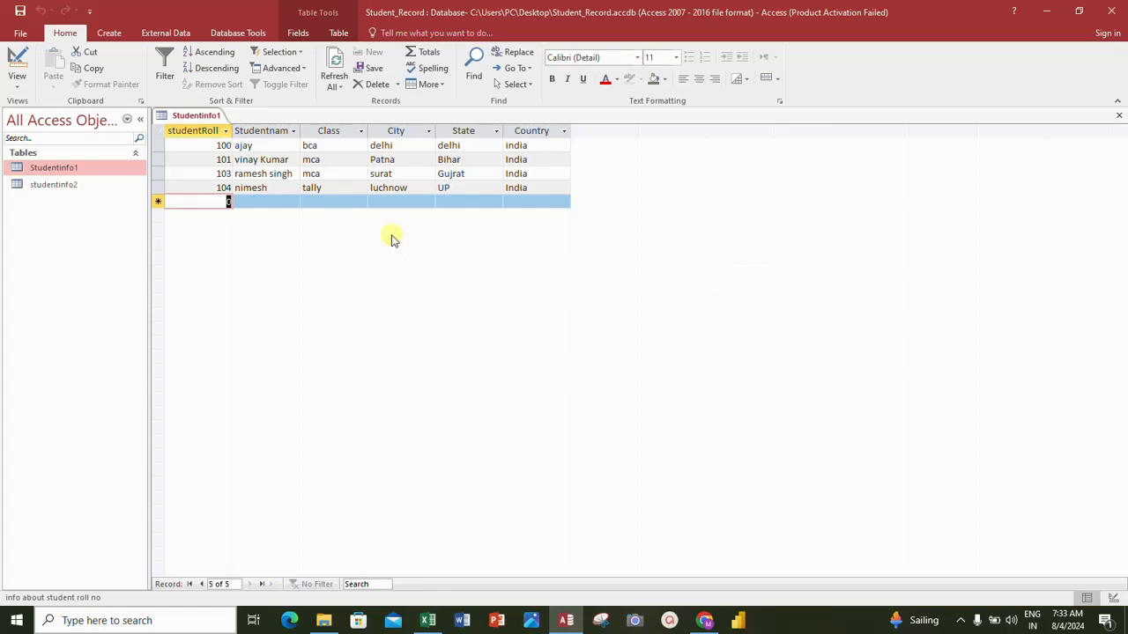
- Delete the record with roll number 104 and confirm the deletion
left_click(173, 192)
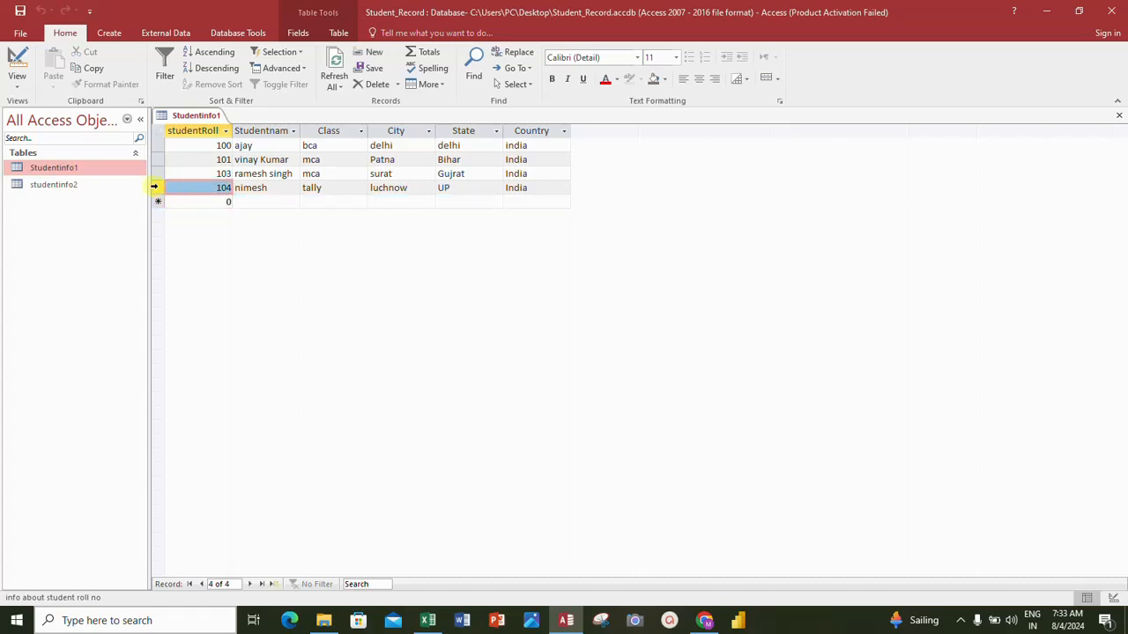
left_click(155, 188)
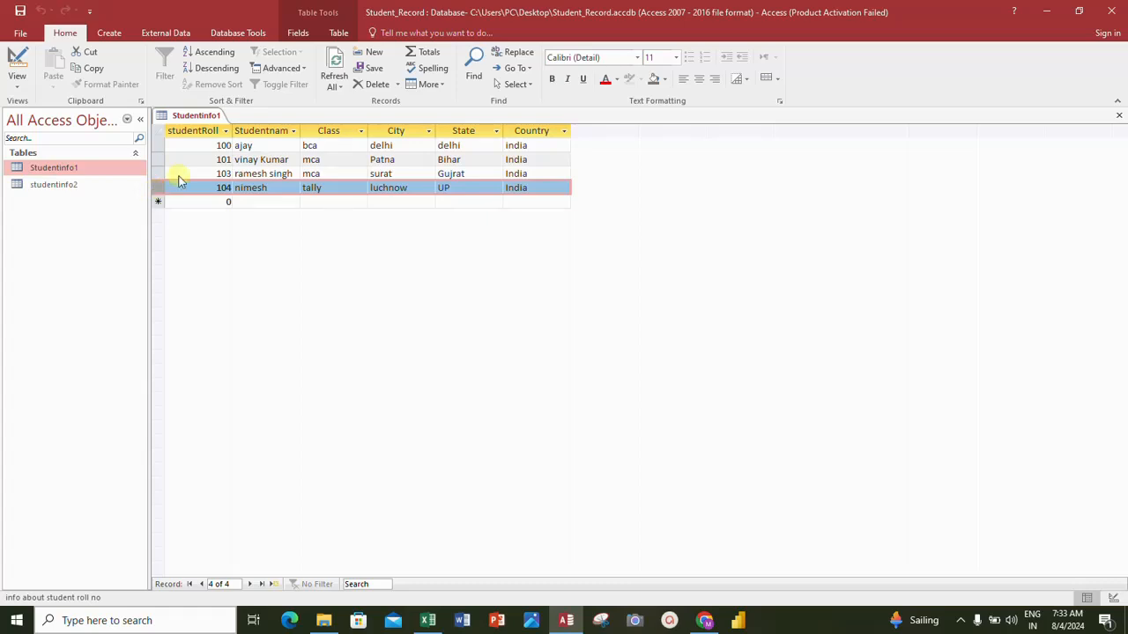
left_click(360, 86)
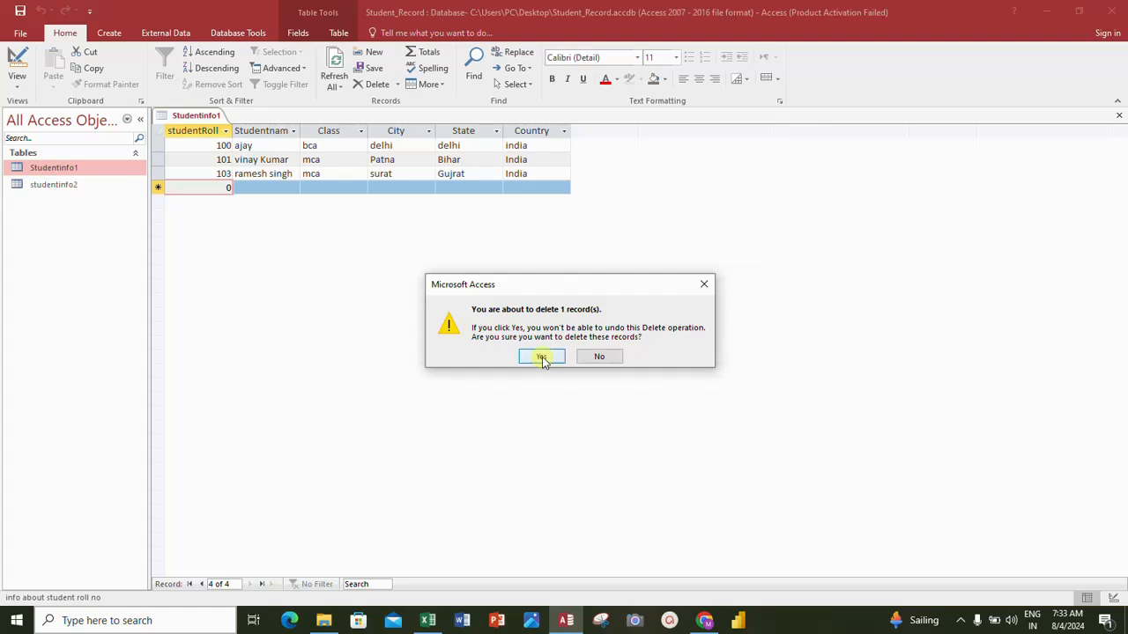
left_click(542, 358)
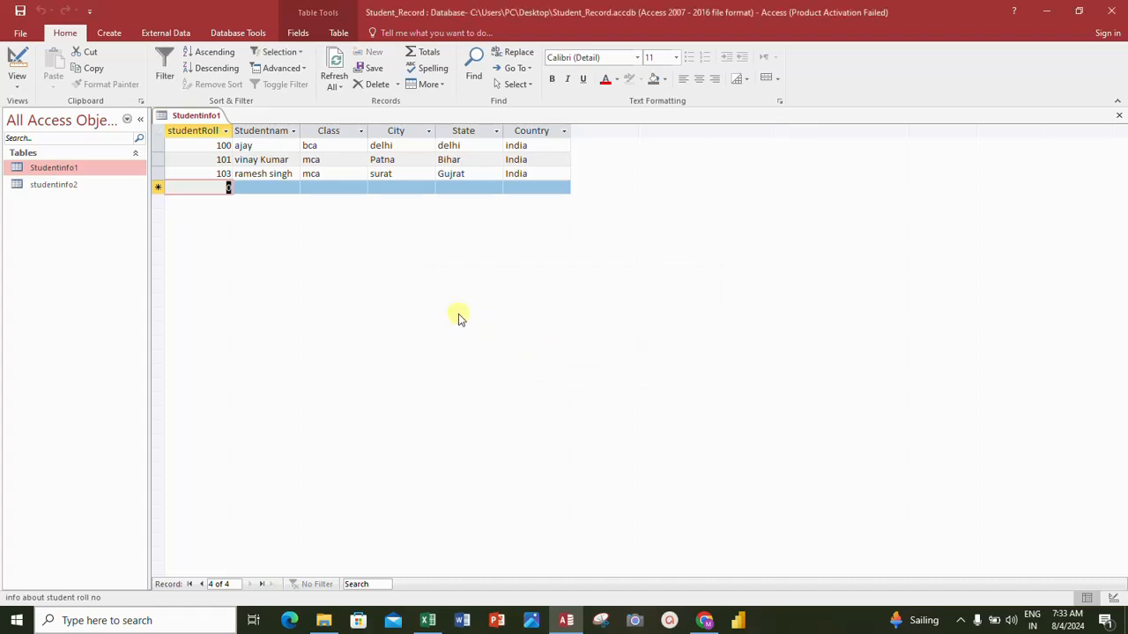
left_click(158, 159)
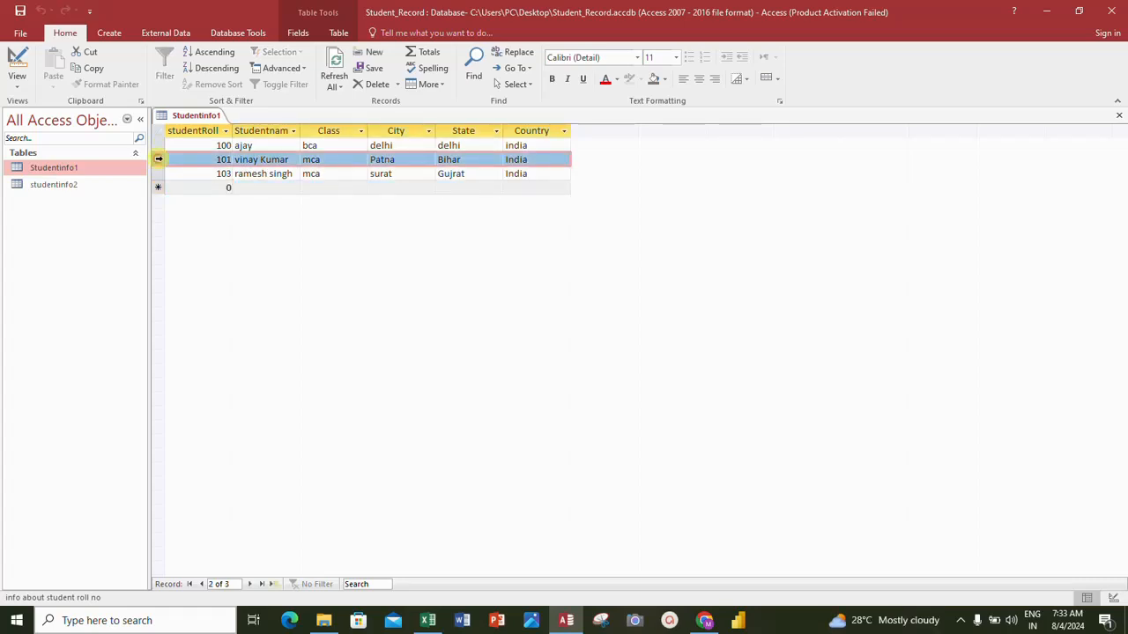
left_click(157, 174, "shift")
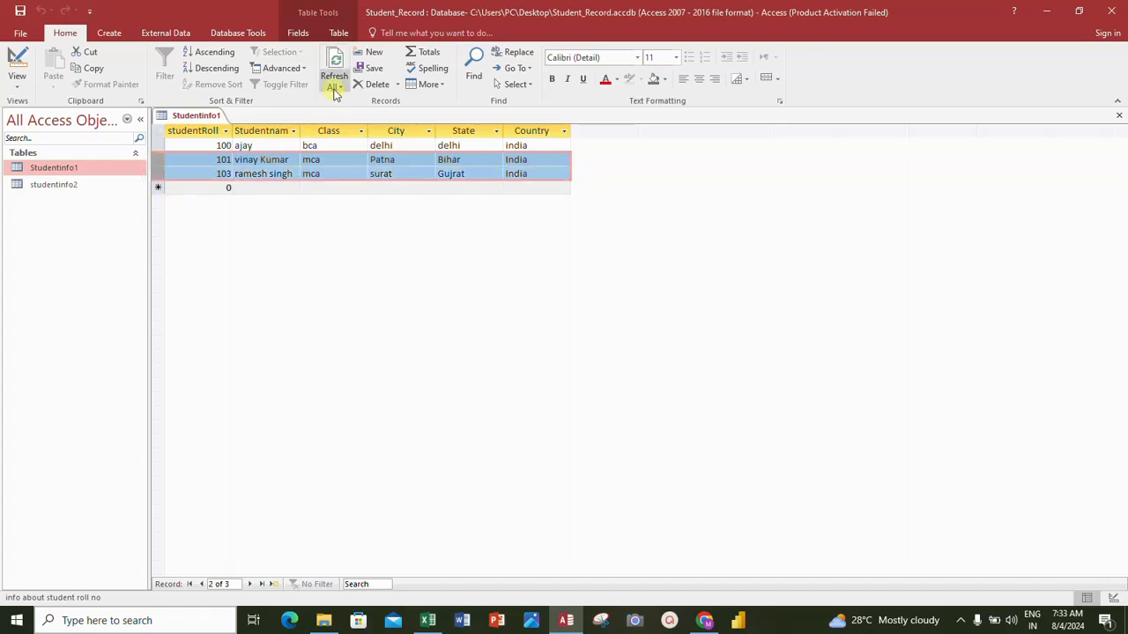
right_click(157, 159)
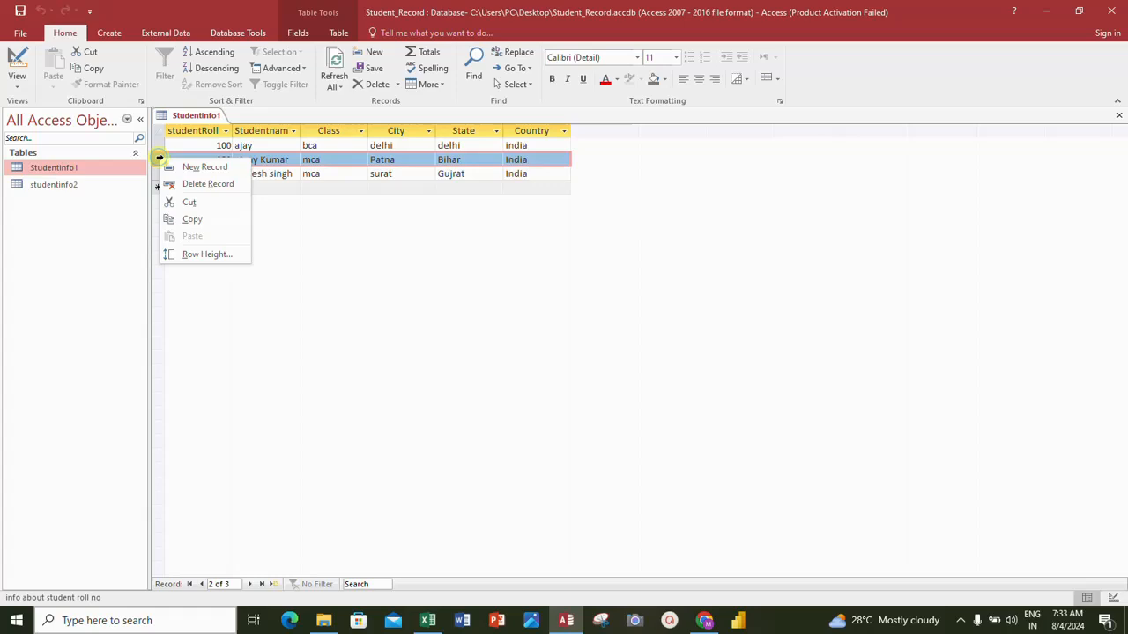
left_click(340, 180)
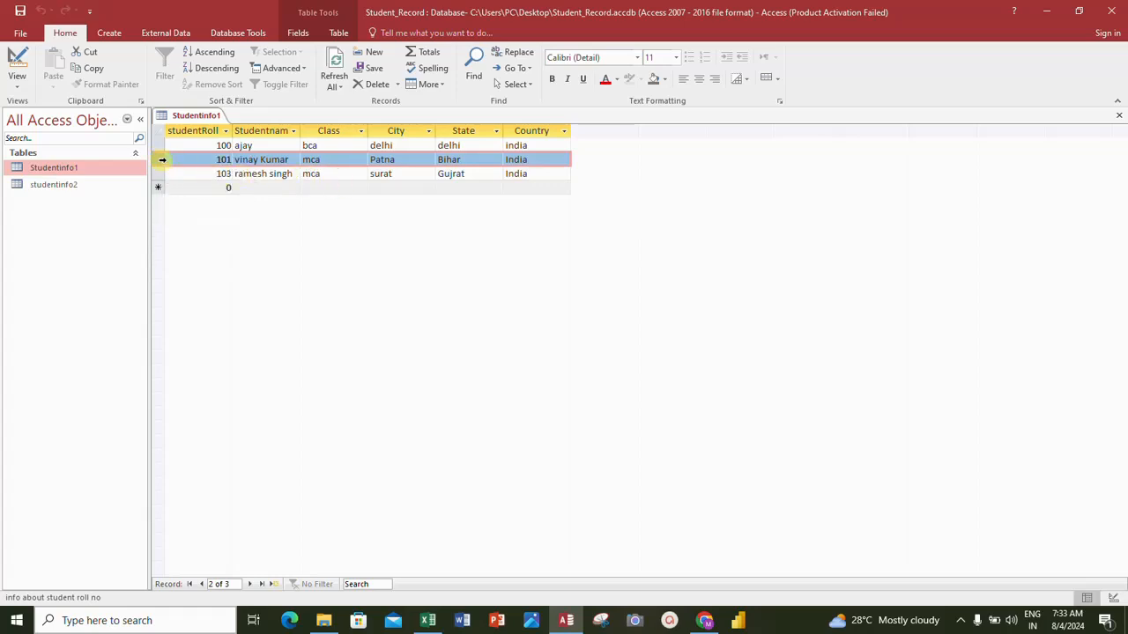
left_click_drag(160, 160, 159, 180)
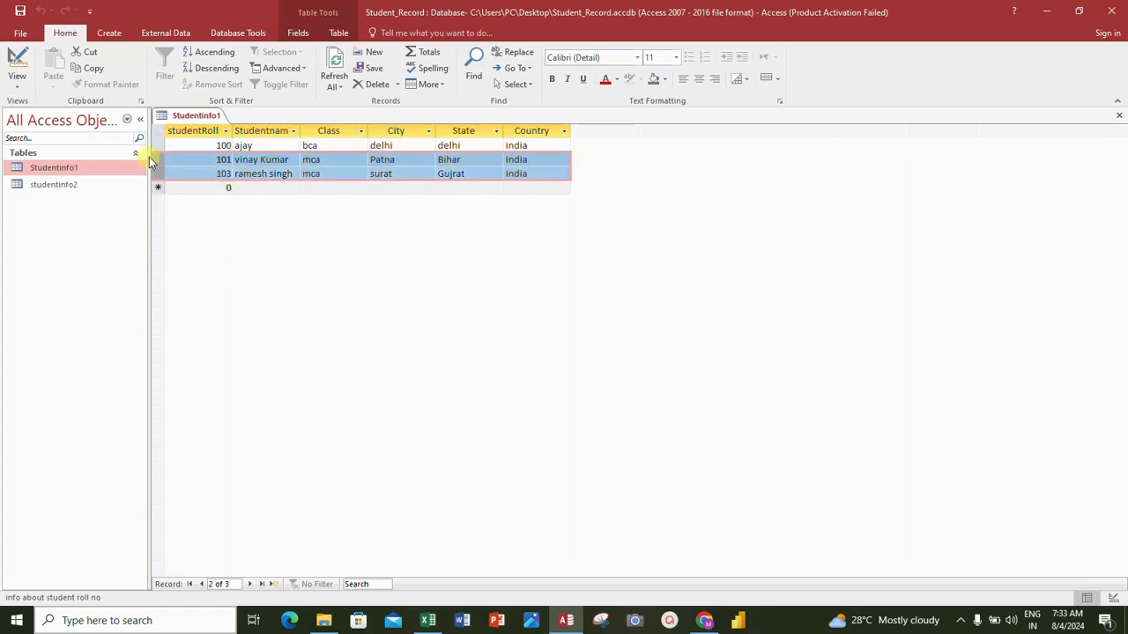
right_click(161, 159)
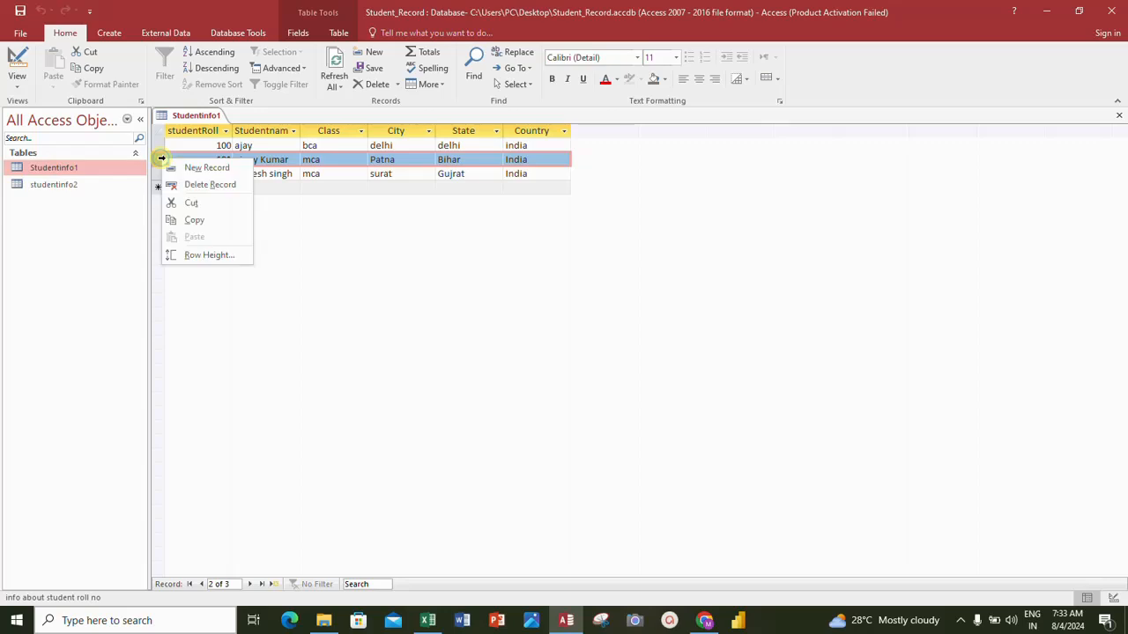
left_click(265, 167)
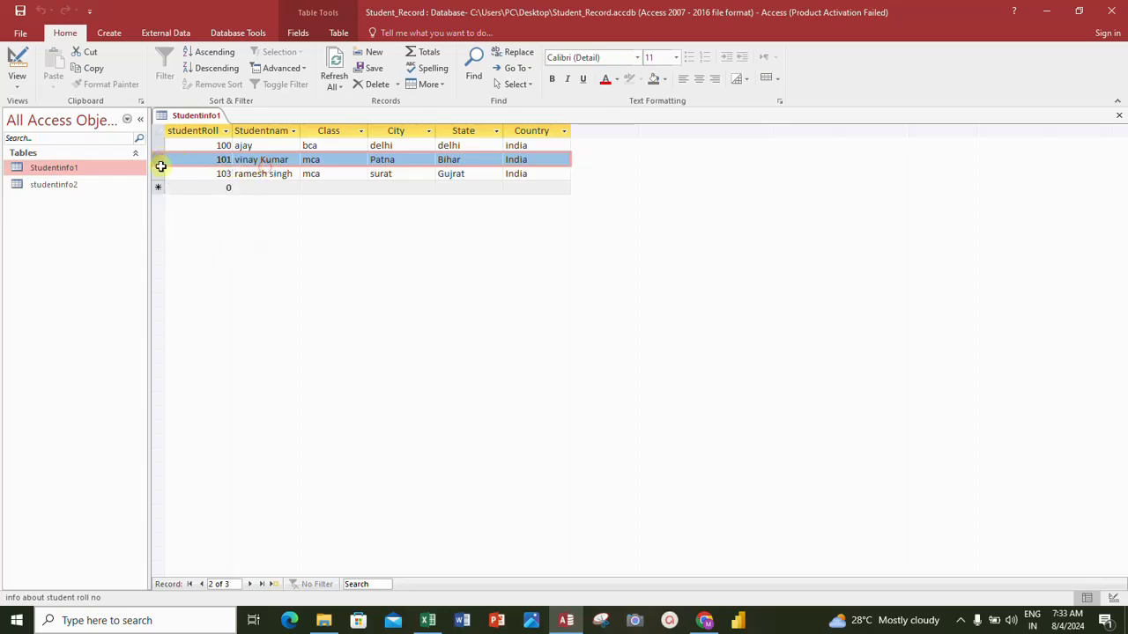
left_click_drag(161, 167, 160, 166)
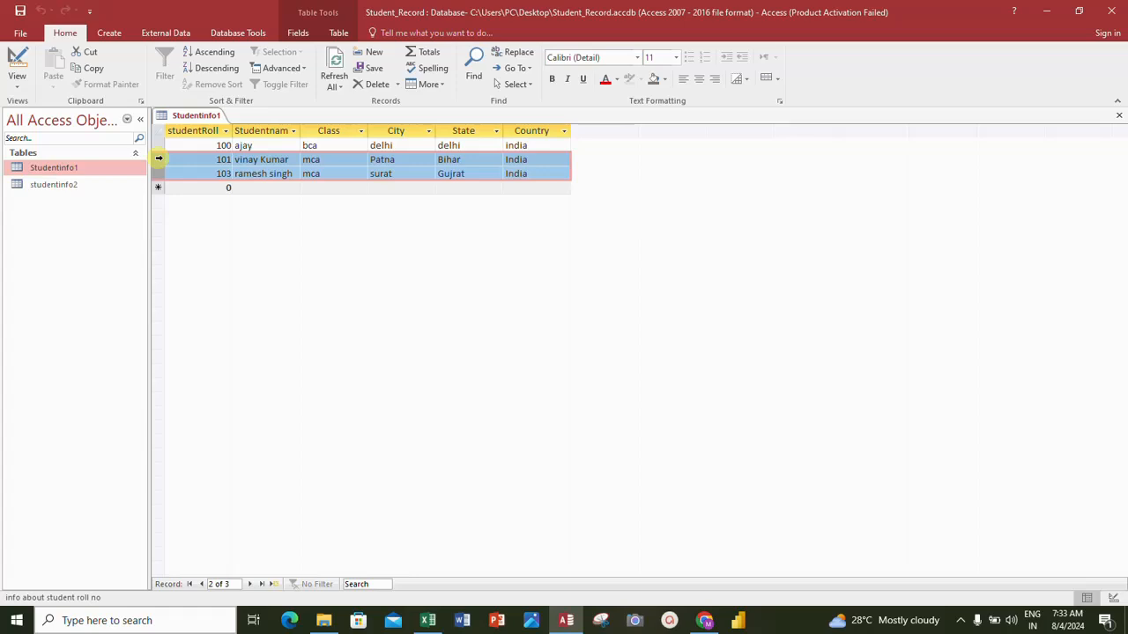
right_click(159, 160)
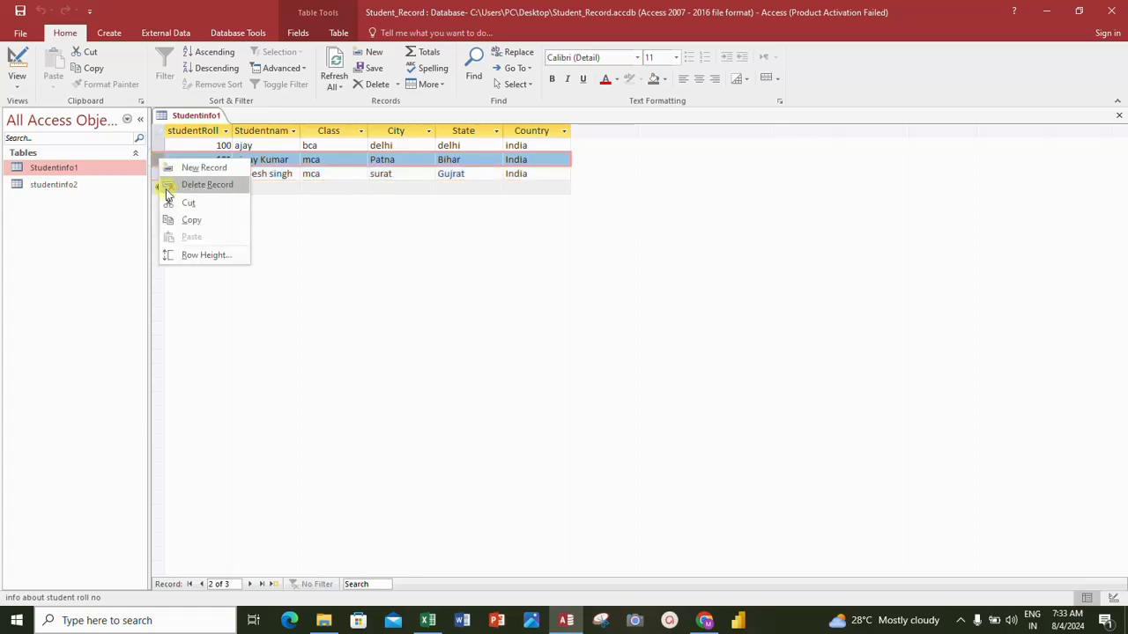
left_click(294, 174)
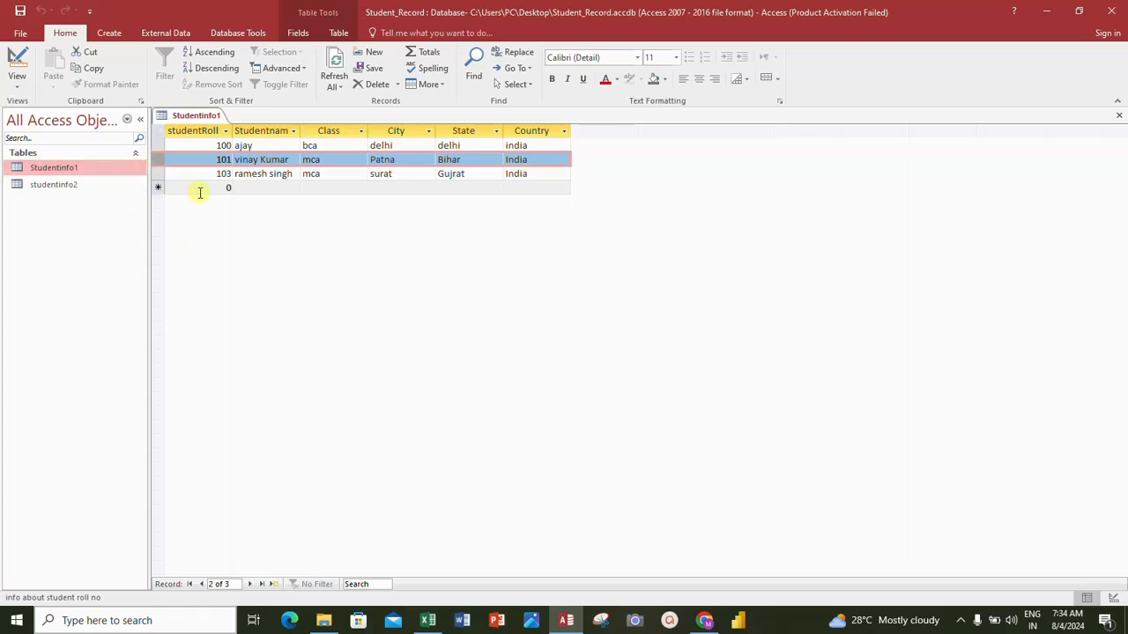
- Delete the records with roll numbers 101 and 103 together and confirm the deletion
left_click(154, 175, "shift")
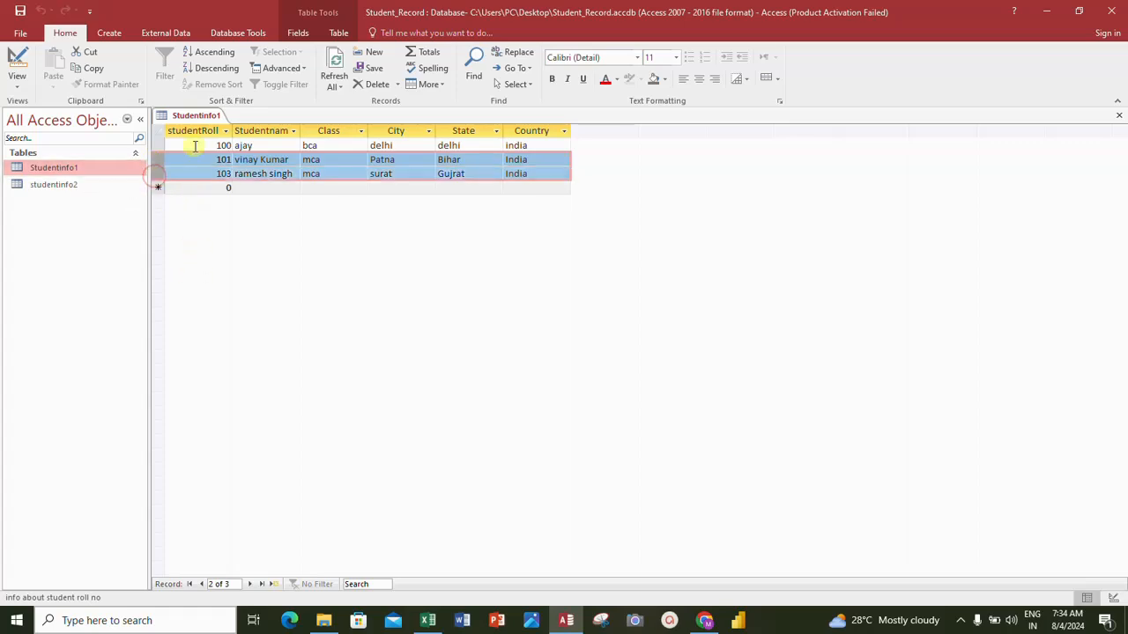
left_click(396, 85)
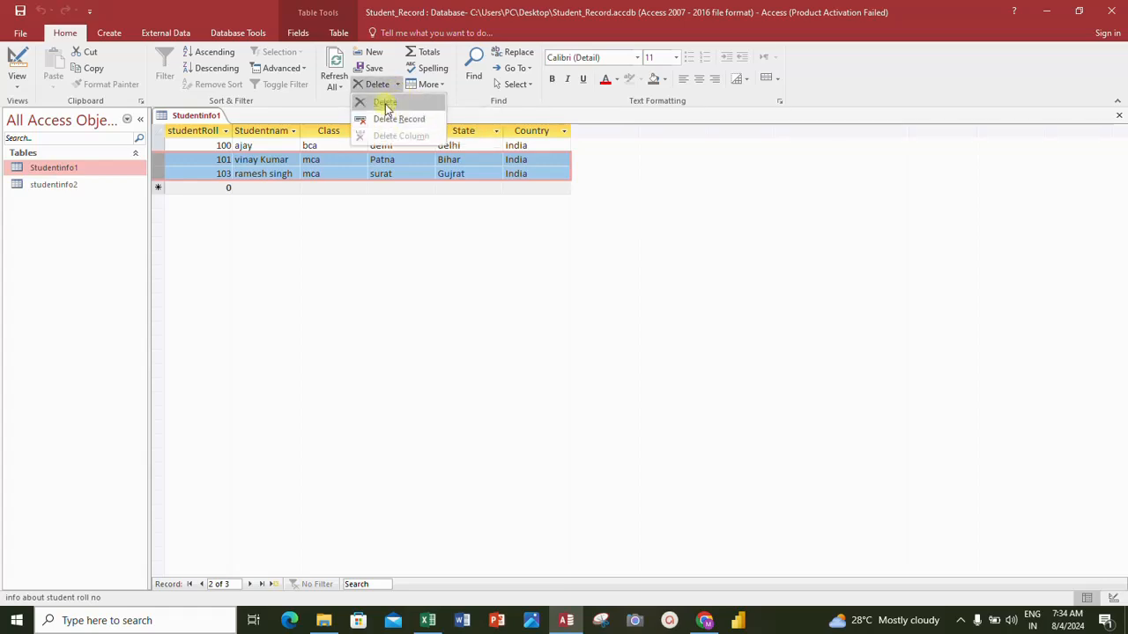
left_click(385, 105)
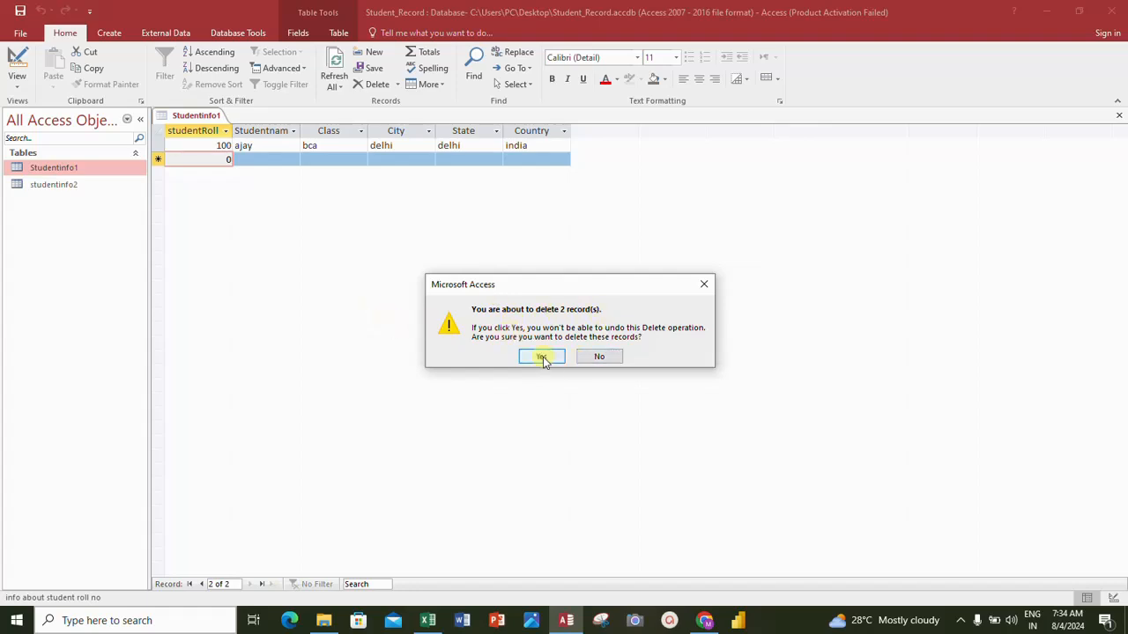
left_click(600, 357)
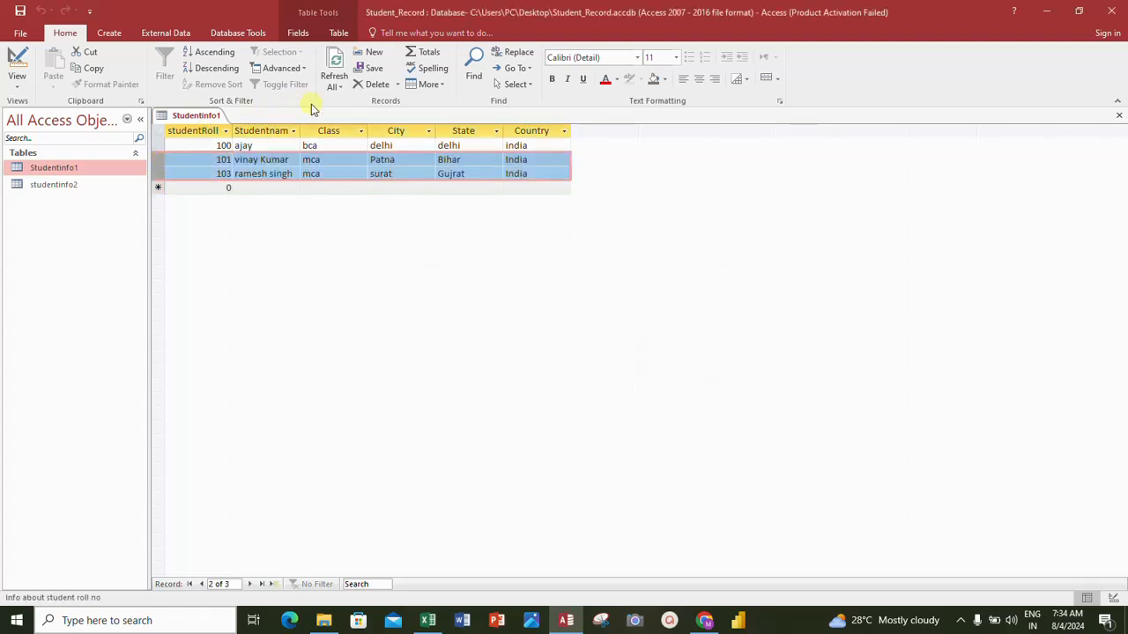
left_click(372, 85)
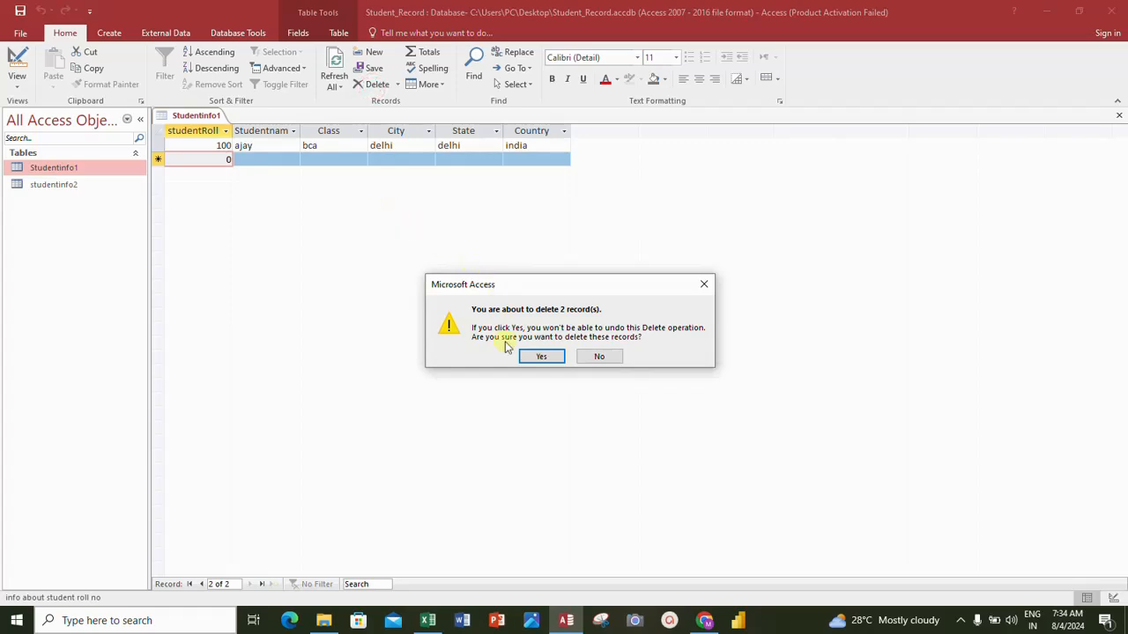
left_click(539, 356)
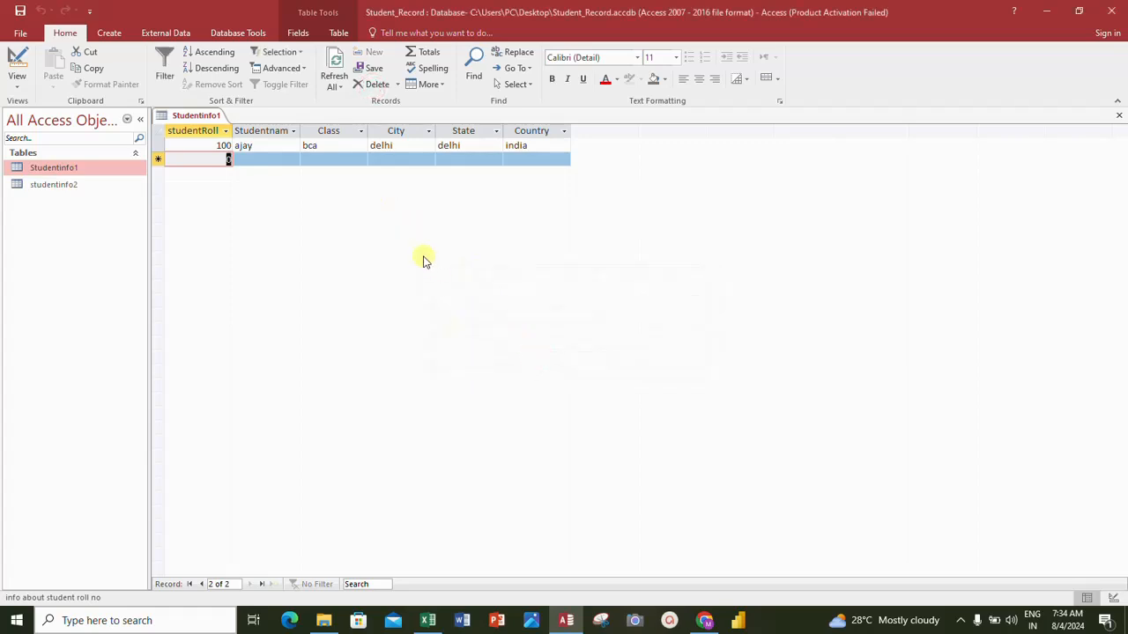